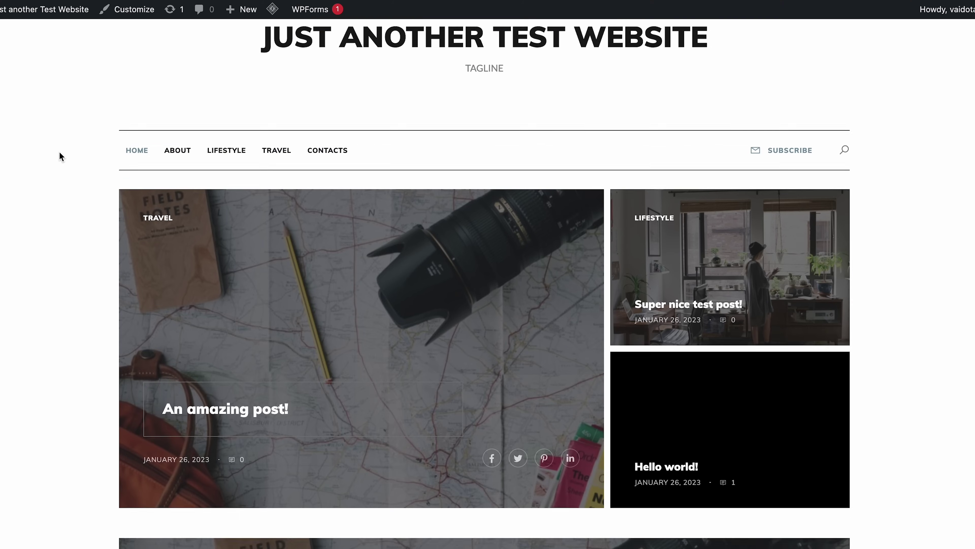
Step: Scroll through the homepage and the 'Super nice test post!' article with its Lifestyle and Travel categories
scroll(60, 152, down, 1)
scroll(60, 151, up, 2)
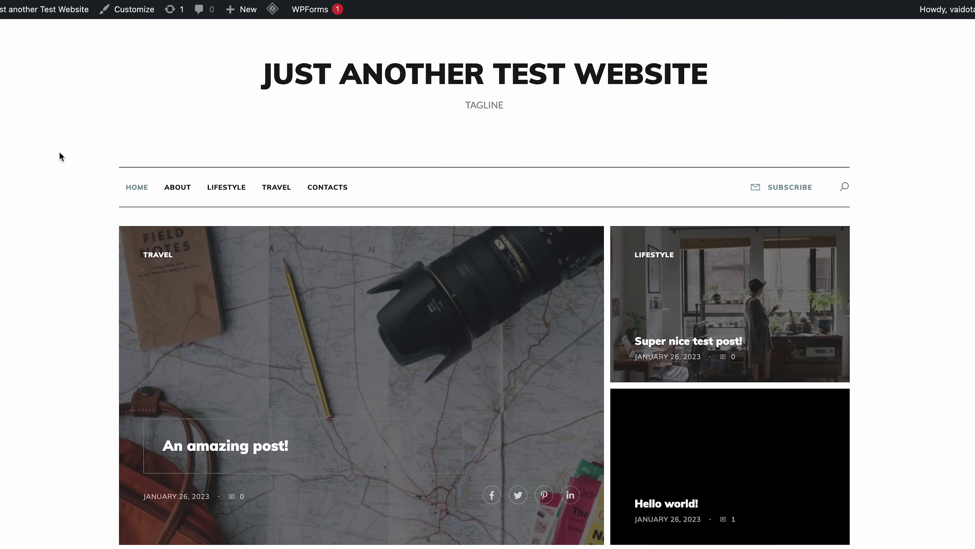
scroll(60, 152, down, 3)
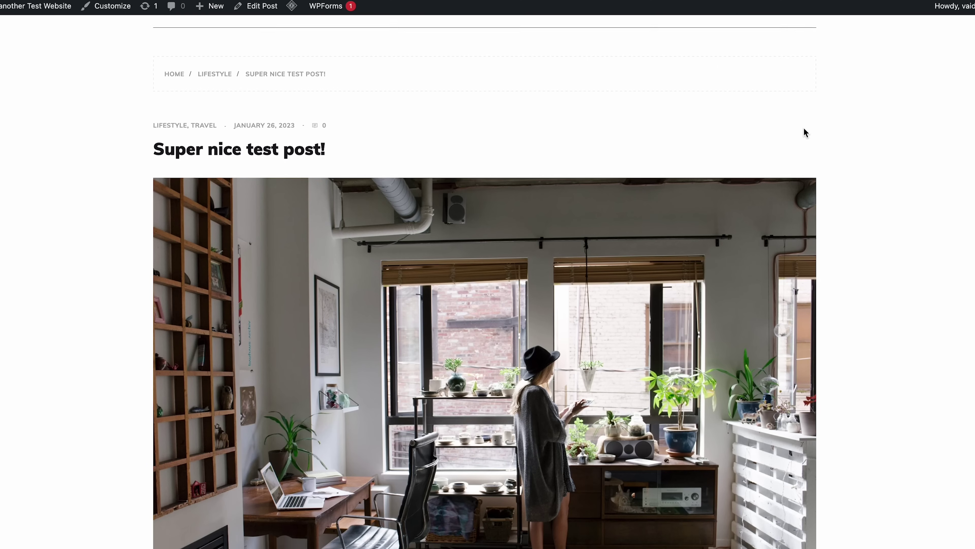
scroll(805, 131, down, 5)
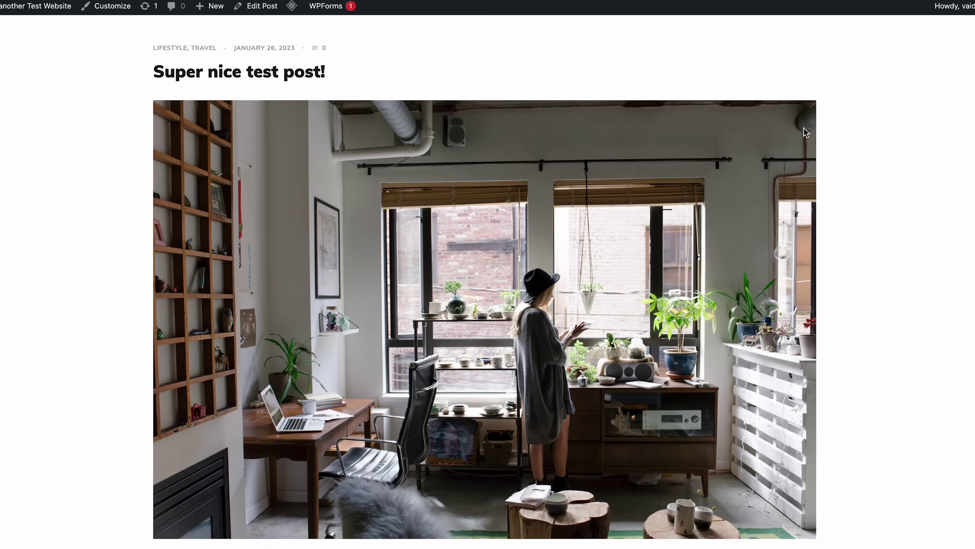
scroll(804, 131, down, 3)
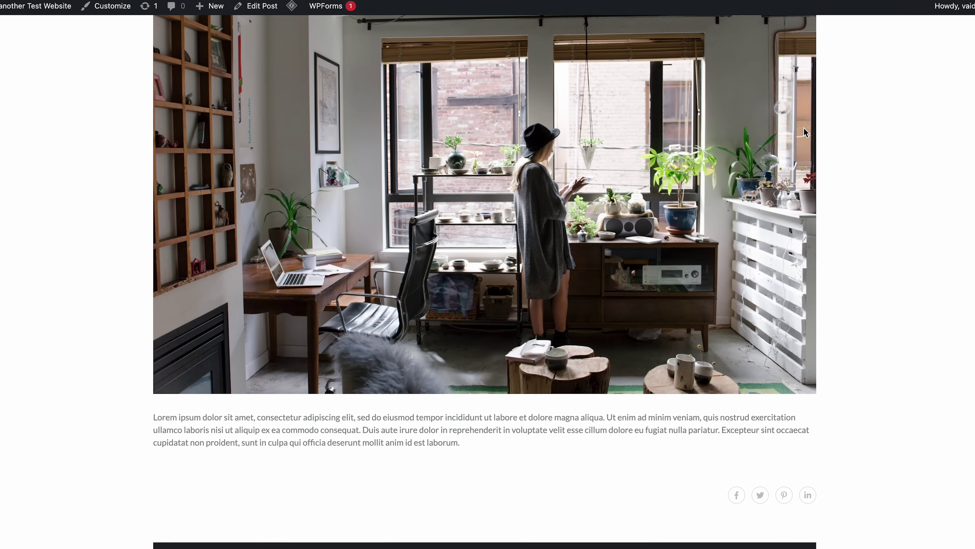
scroll(804, 131, up, 2)
scroll(804, 128, up, 3)
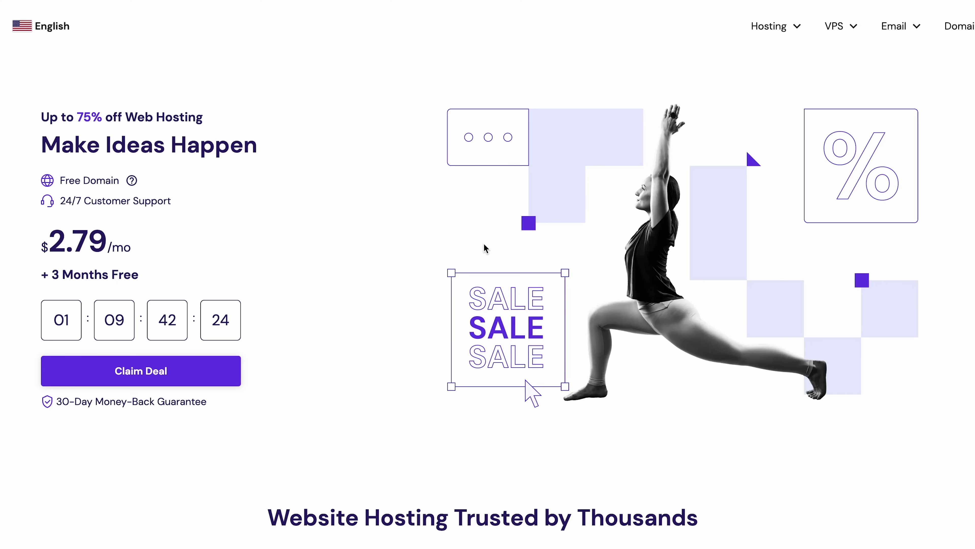
Step: Expand all features for the Single, Premium and Business plans under 'Choose Your Web Hosting Plan'
scroll(484, 243, down, 5)
scroll(484, 244, down, 10)
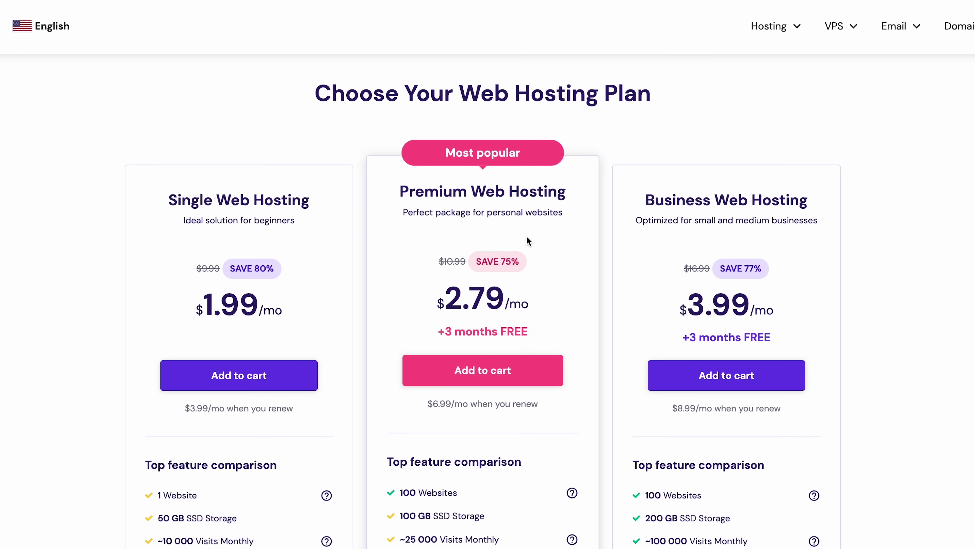
scroll(566, 242, down, 5)
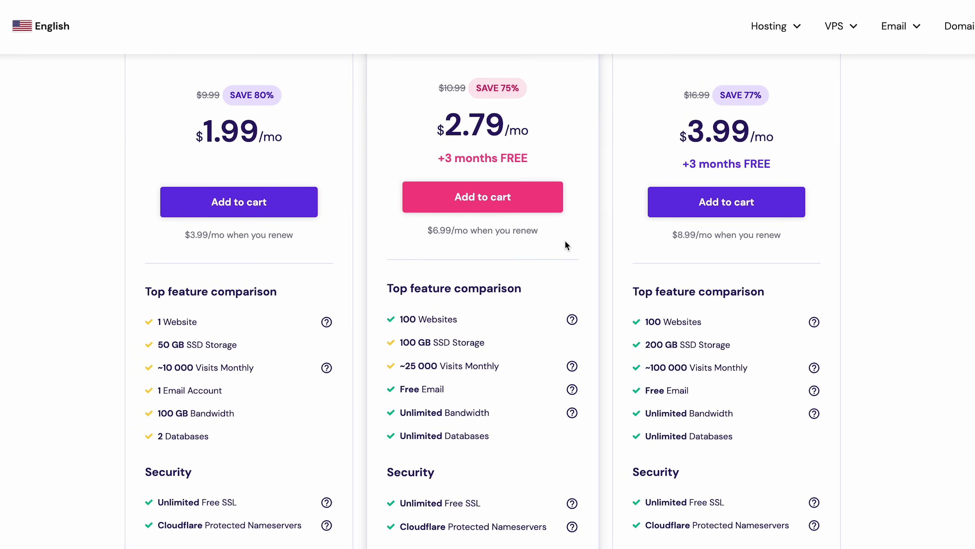
scroll(565, 245, down, 11)
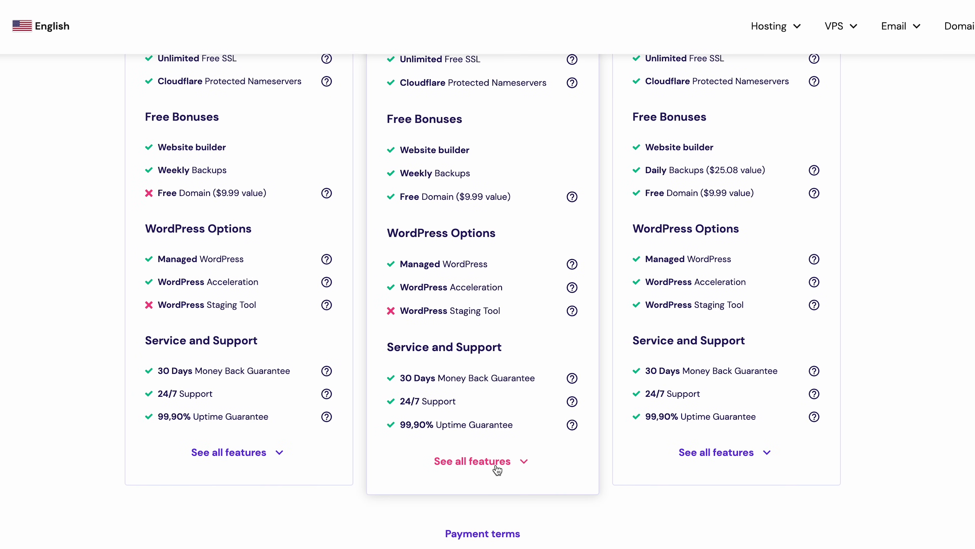
click(496, 463)
scroll(535, 360, down, 4)
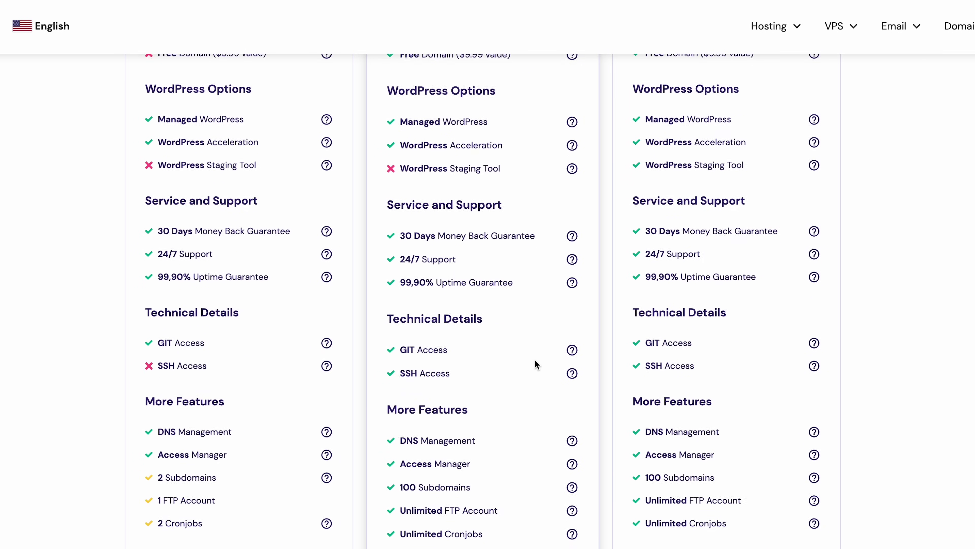
scroll(535, 360, down, 2)
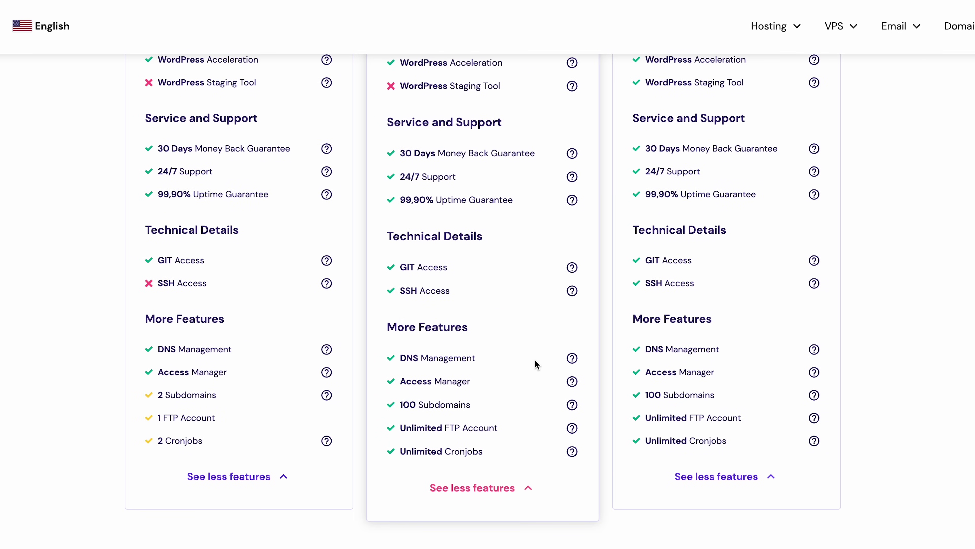
scroll(535, 360, up, 8)
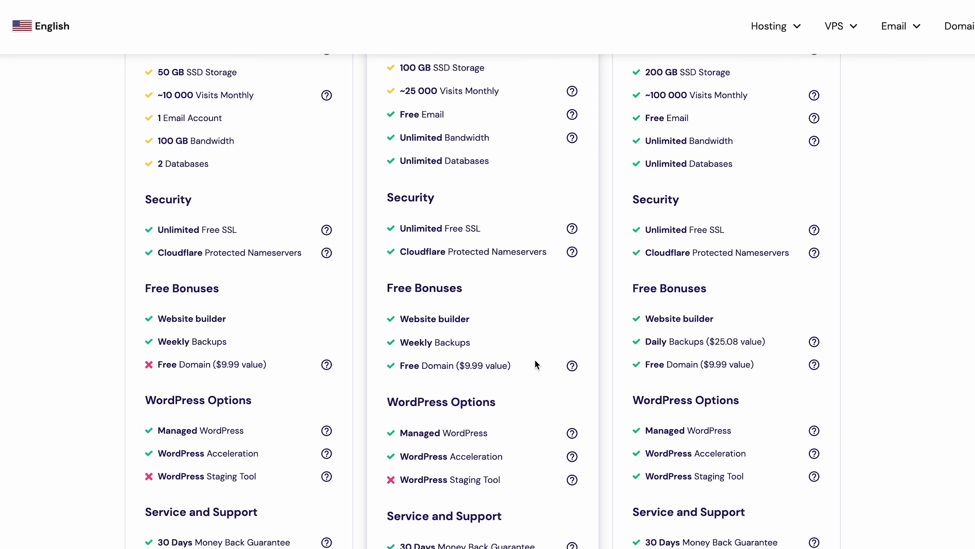
scroll(535, 360, up, 3)
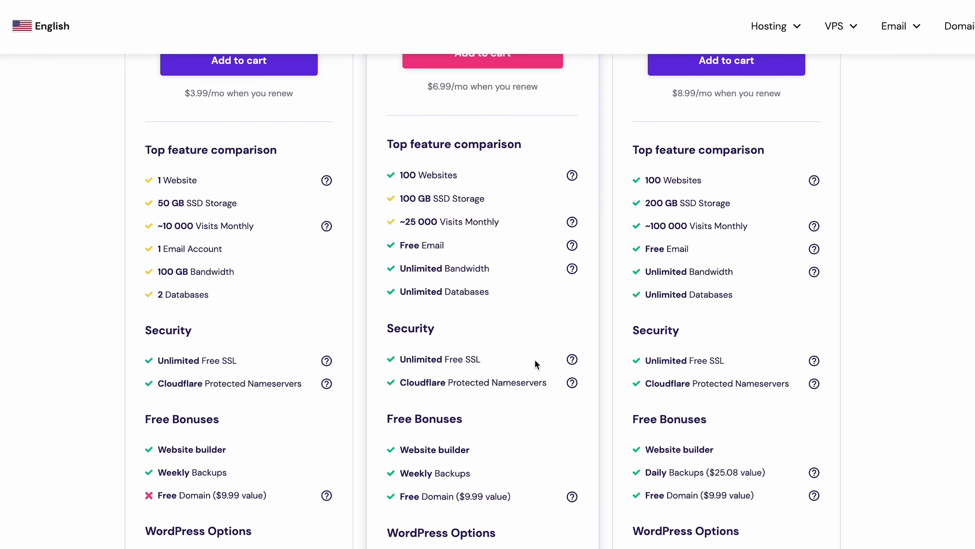
scroll(536, 363, up, 2)
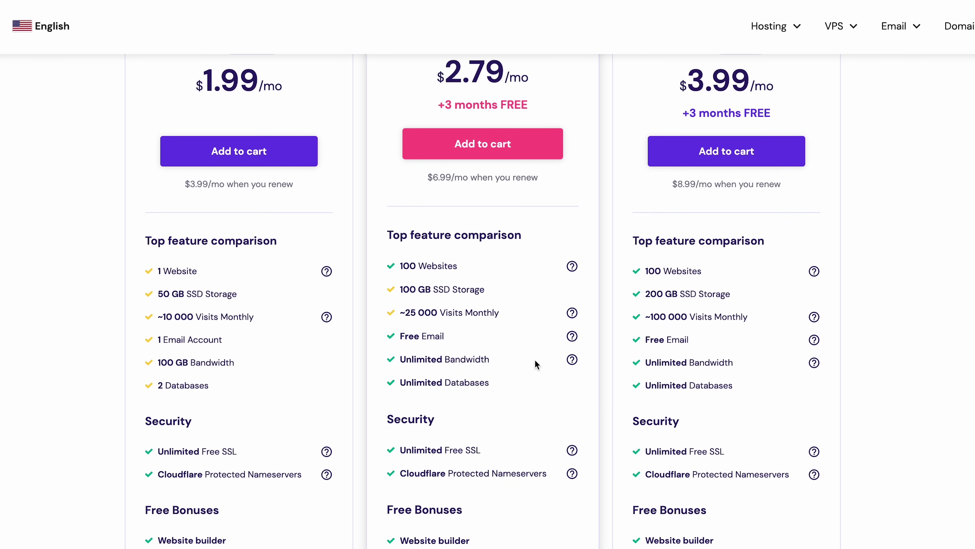
scroll(535, 360, up, 4)
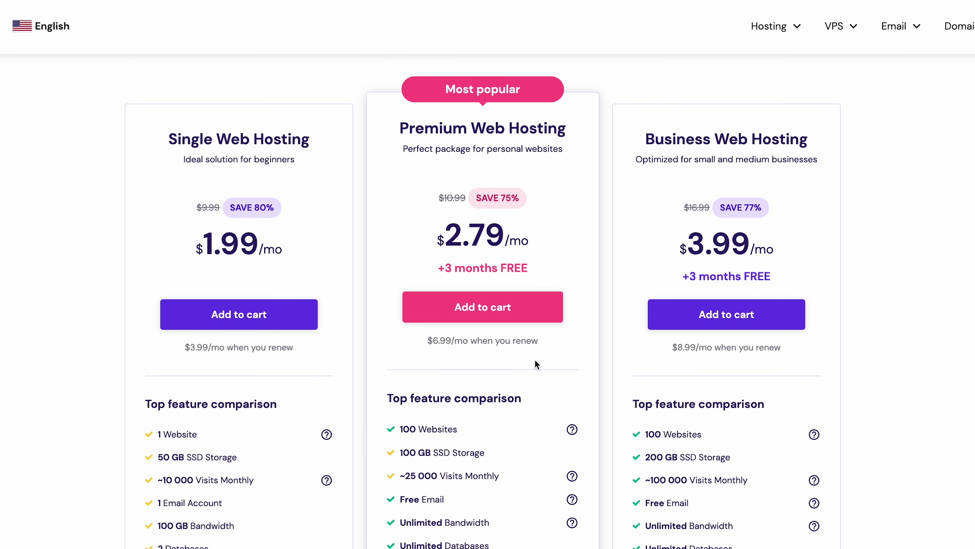
Step: Add Premium Web Hosting to the cart with a 12-month billing period
click(515, 314)
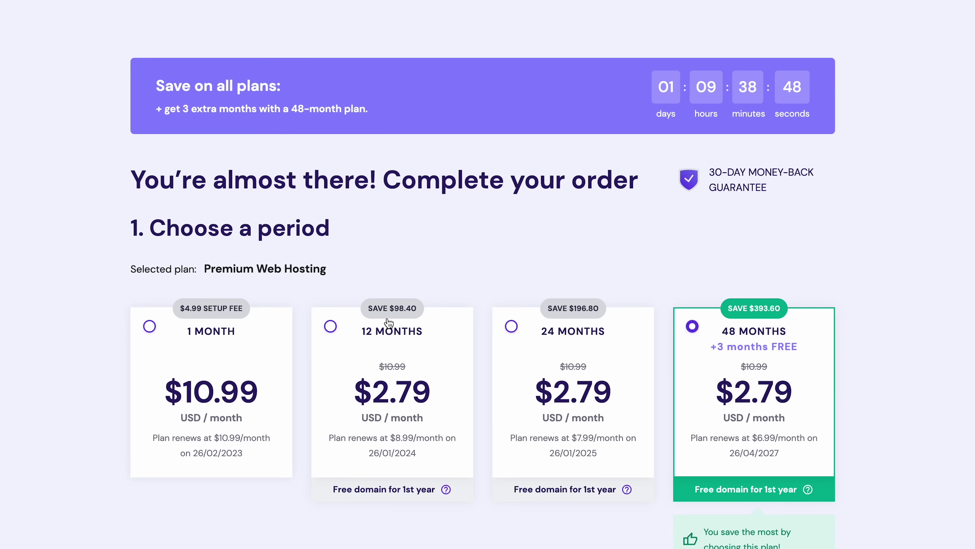
click(330, 327)
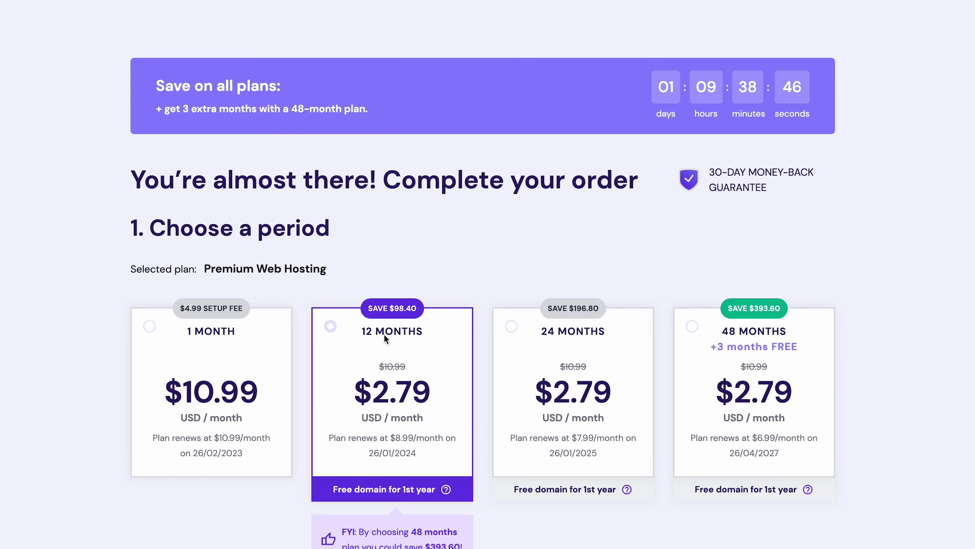
scroll(441, 370, down, 2)
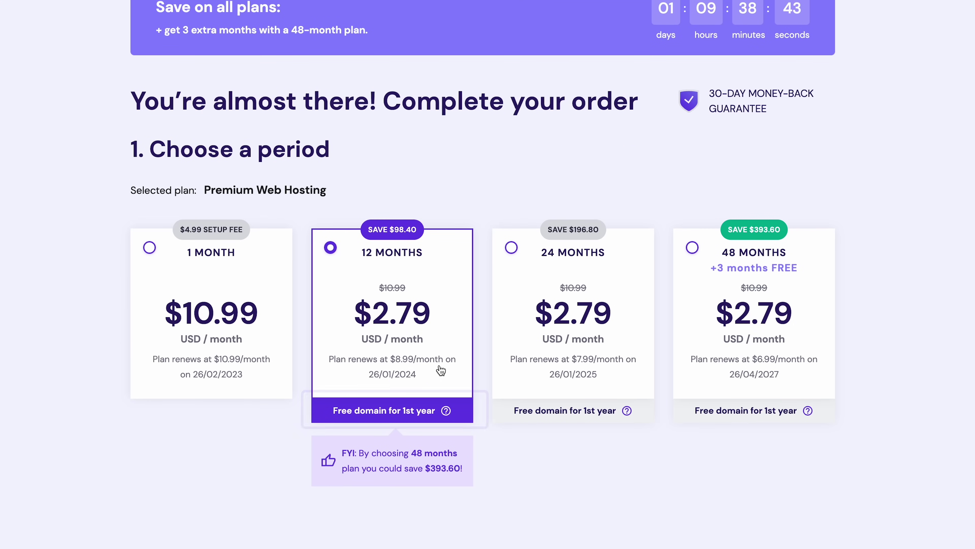
scroll(441, 370, down, 8)
Step: Enter the account e-mail and apply the HA10 coupon, bringing the total to $36.46
click(303, 342)
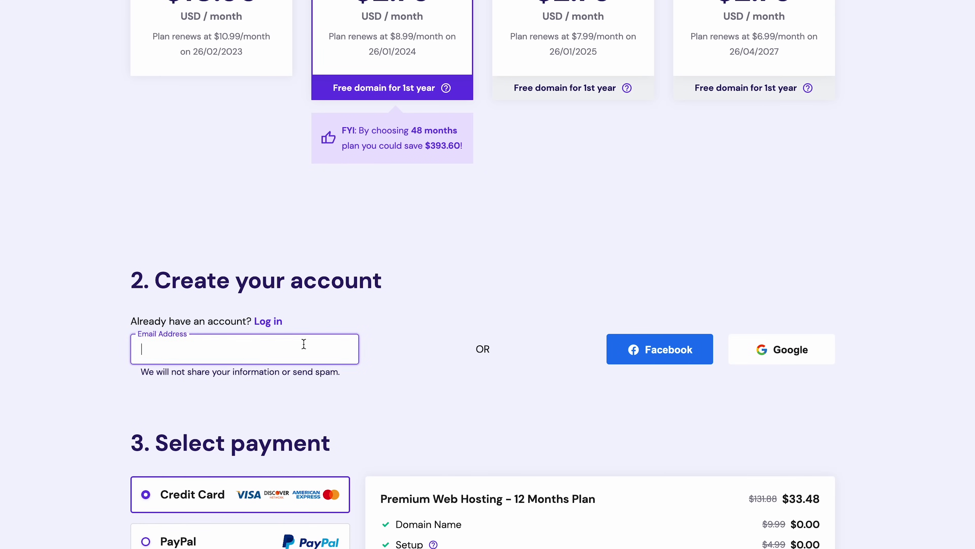
text(test@gmail.com)
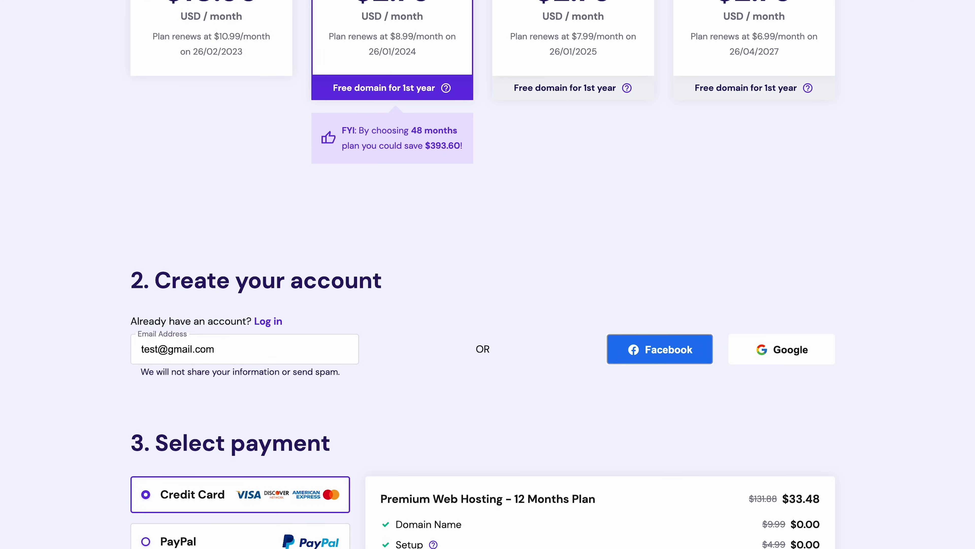
scroll(335, 511, down, 10)
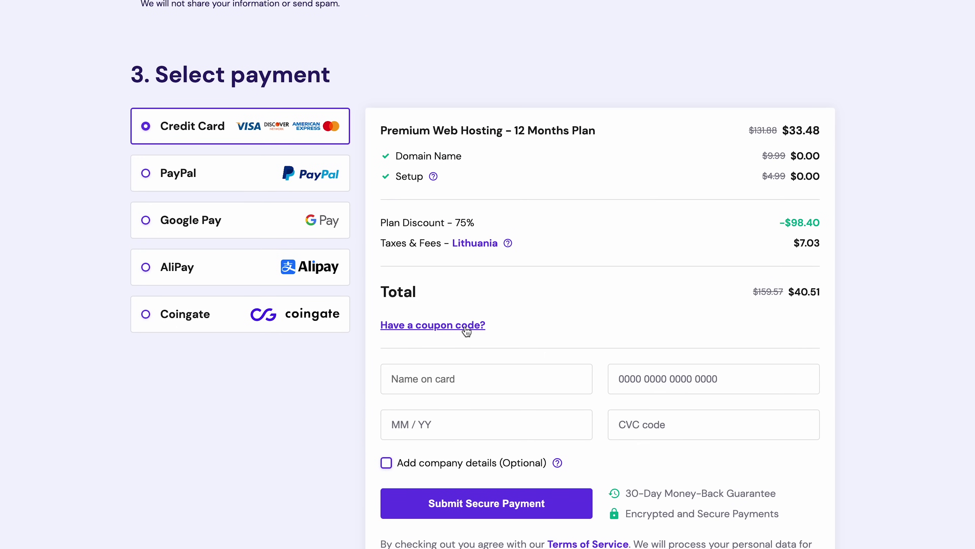
click(467, 327)
text(HA10)
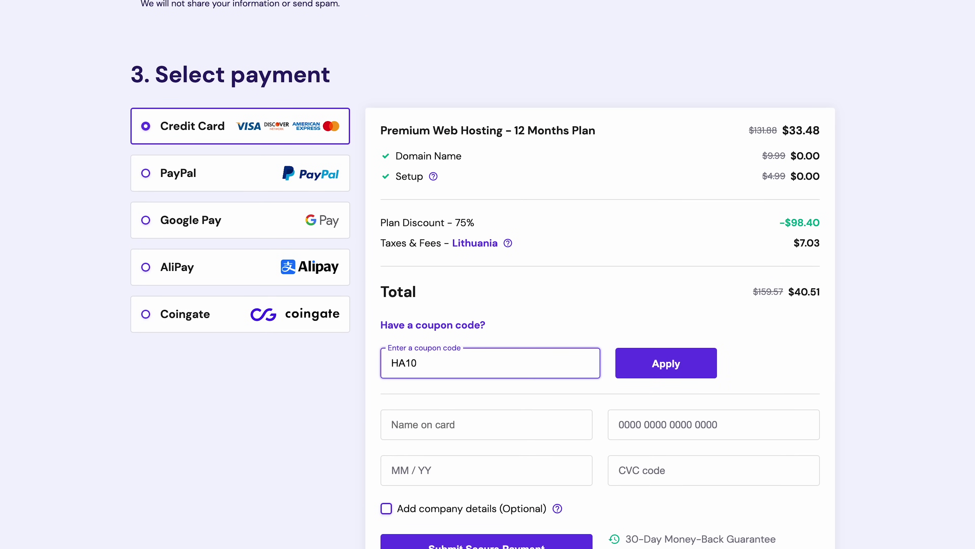
click(666, 351)
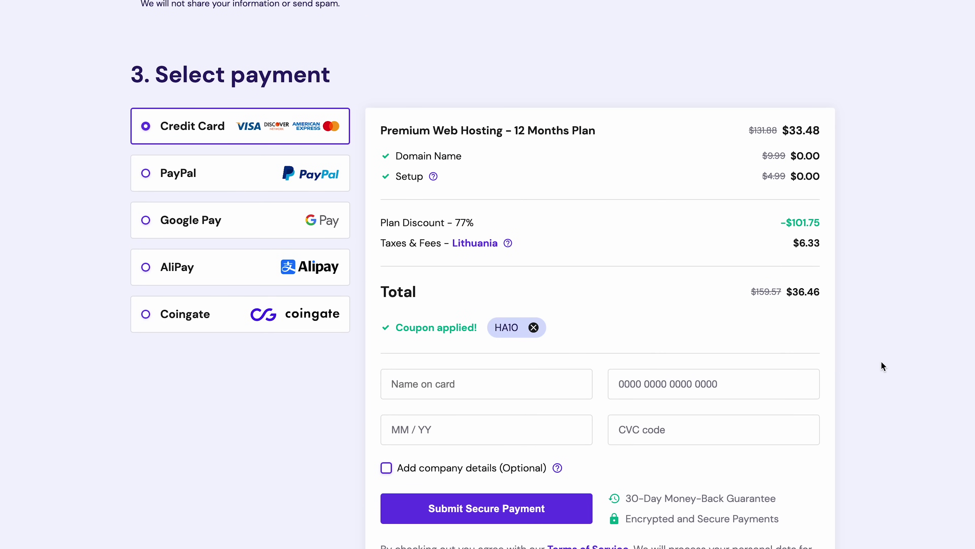
scroll(881, 361, down, 1)
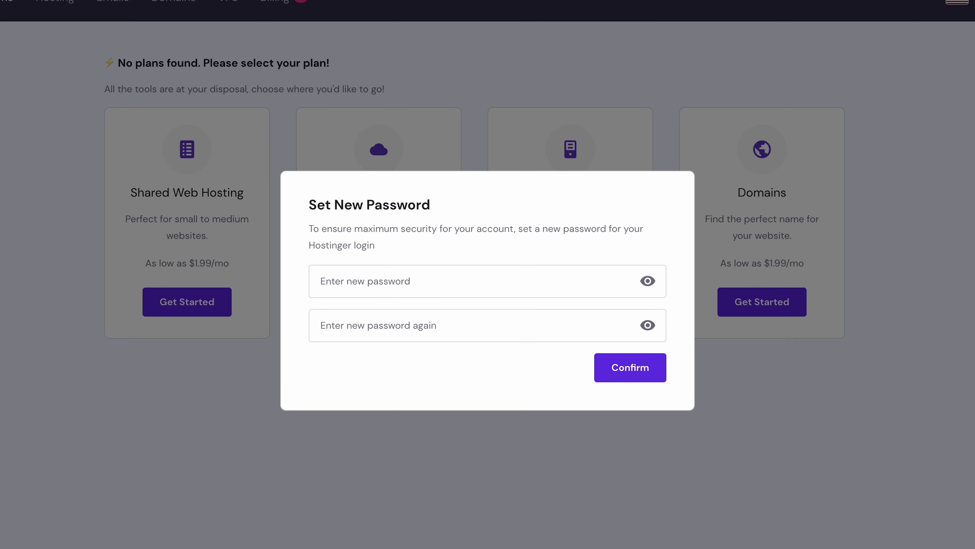
Step: Enter the new hPanel password in both fields and confirm it
click(540, 291)
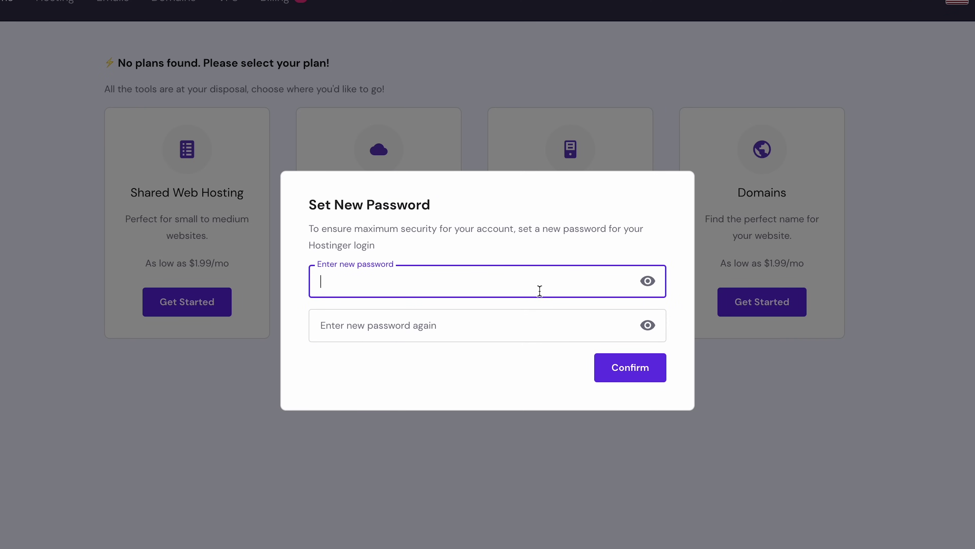
text(•••••••••••••)
click(480, 358)
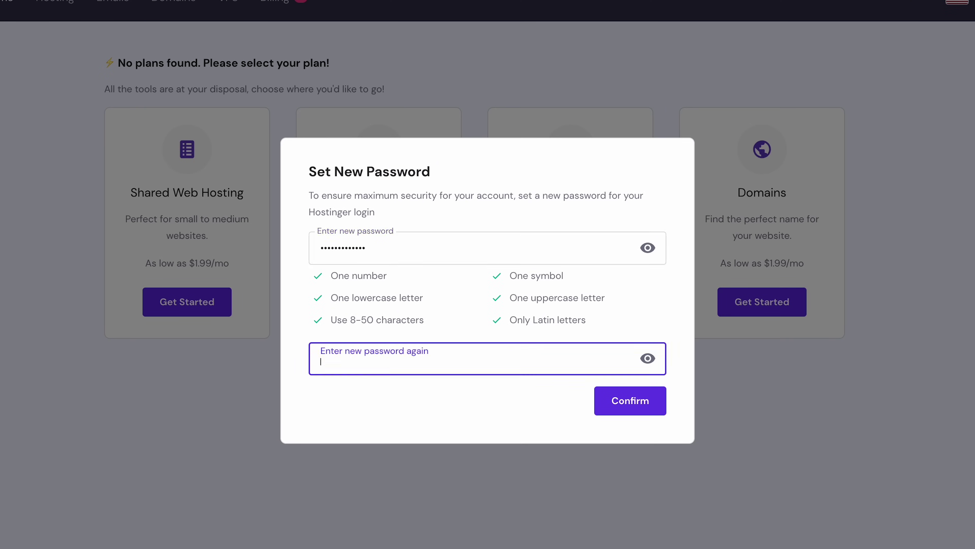
text(•••)
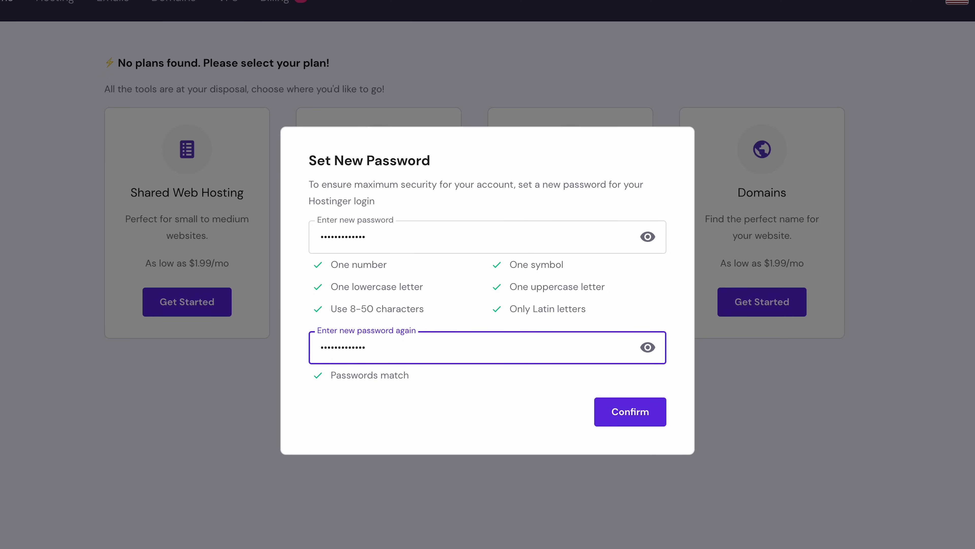
click(632, 414)
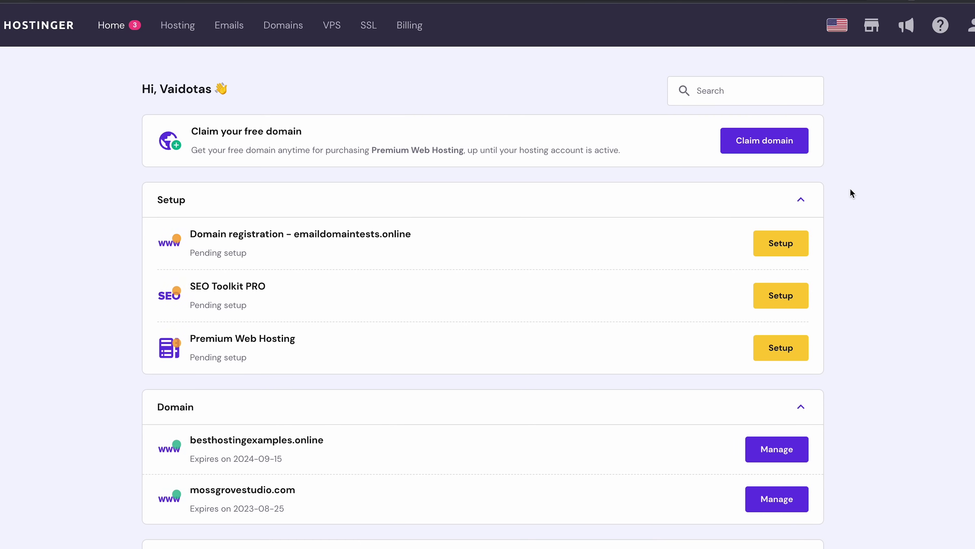
Step: Paste 'besthostingtestweb' as the free domain, choose the .com extension and check availability
click(796, 147)
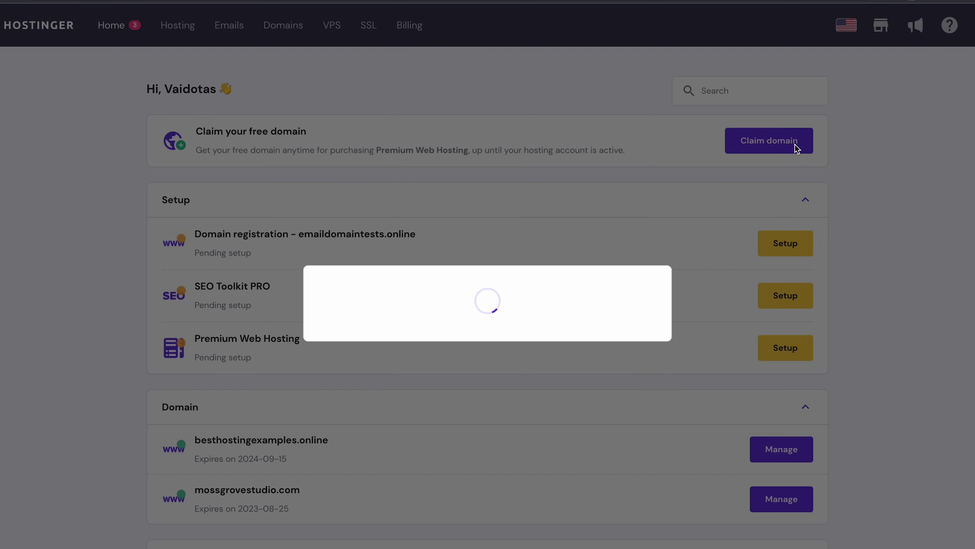
click(474, 312)
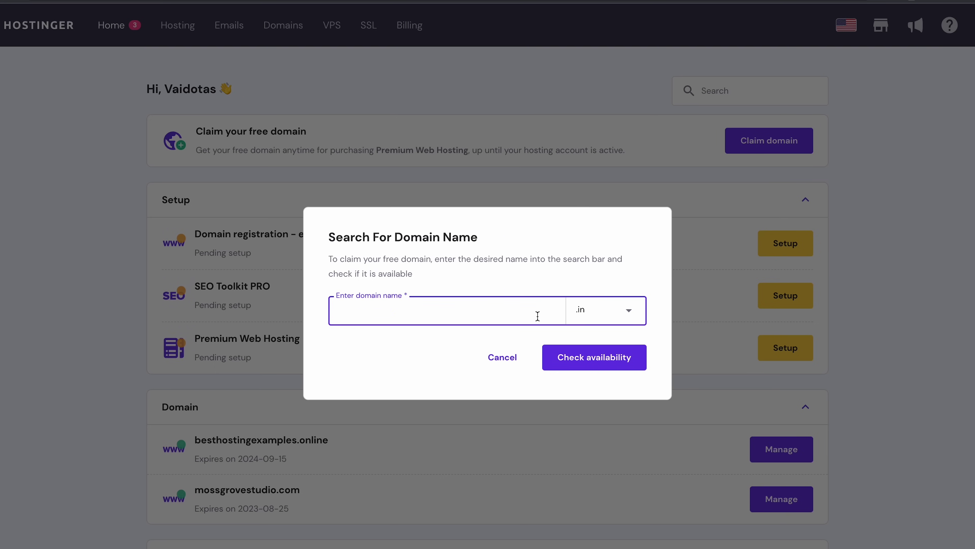
text(besthostingtestweb)
click(630, 313)
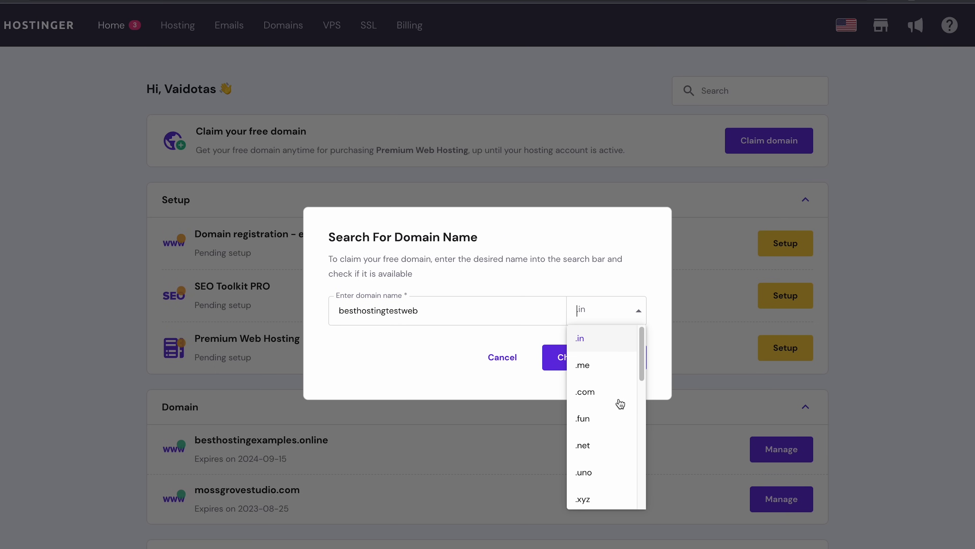
click(609, 396)
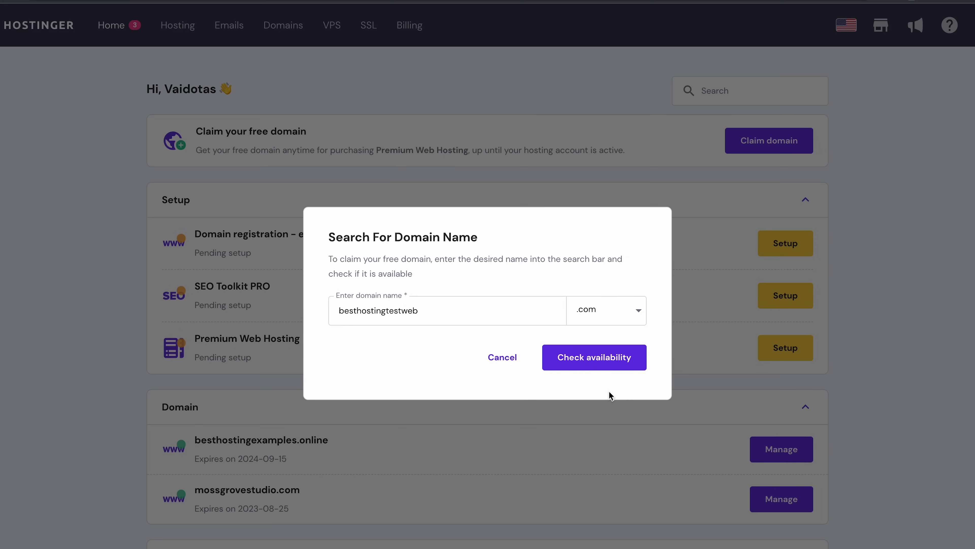
click(604, 367)
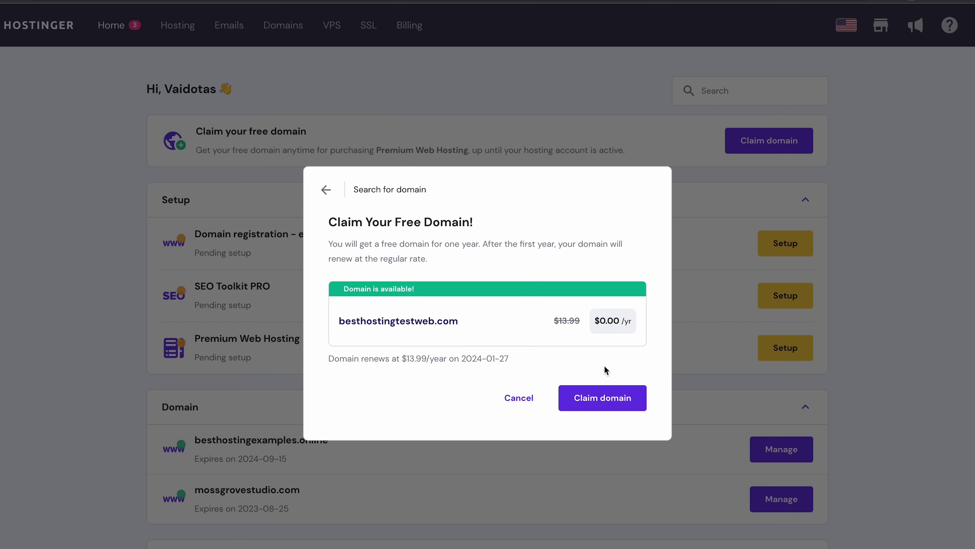
Step: Claim besthostingtestweb.com and set Lithuania as the country in the primary details
click(599, 409)
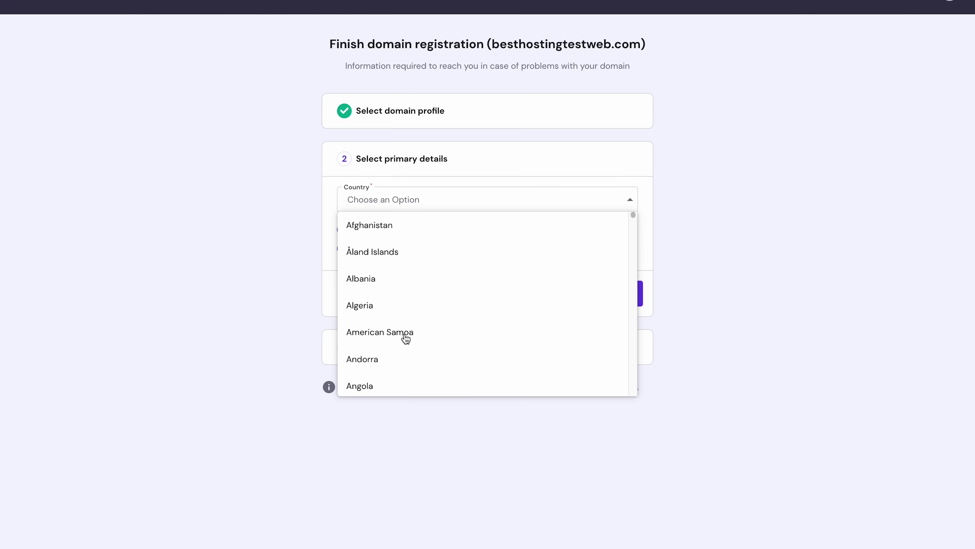
text(lith)
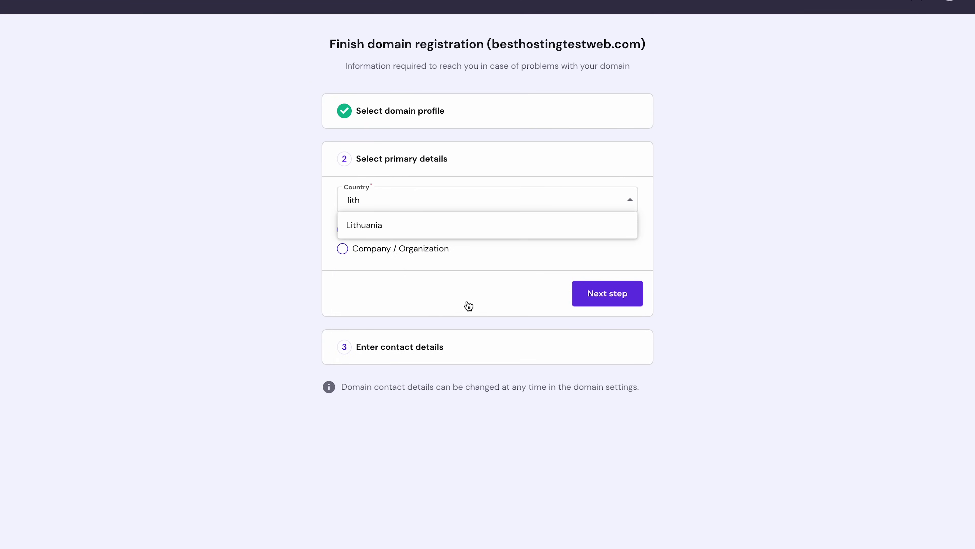
click(476, 228)
click(582, 292)
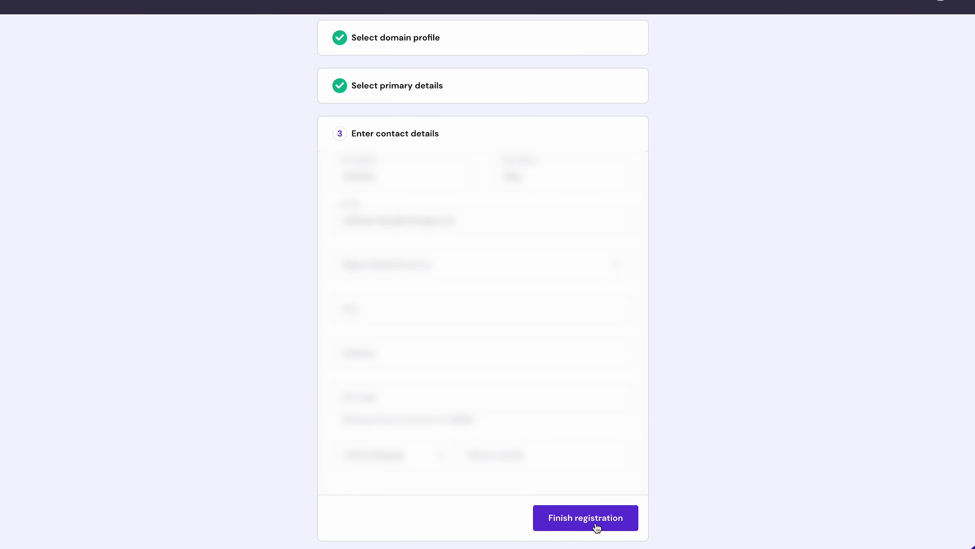
Step: Fill in the remaining contact details and finish the domain registration
click(528, 277)
key(Tab)
key(Tab)
text(S)
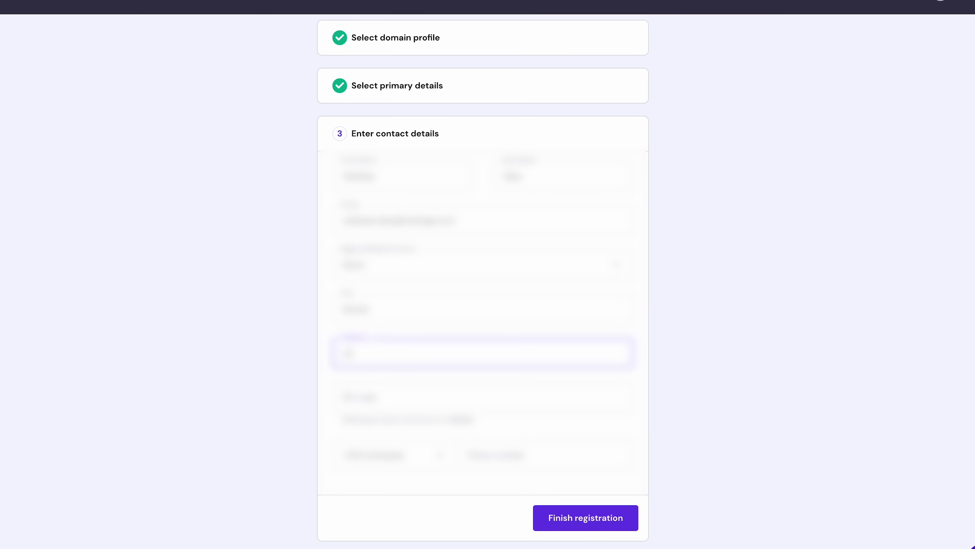
key(Tab)
key(Tab)
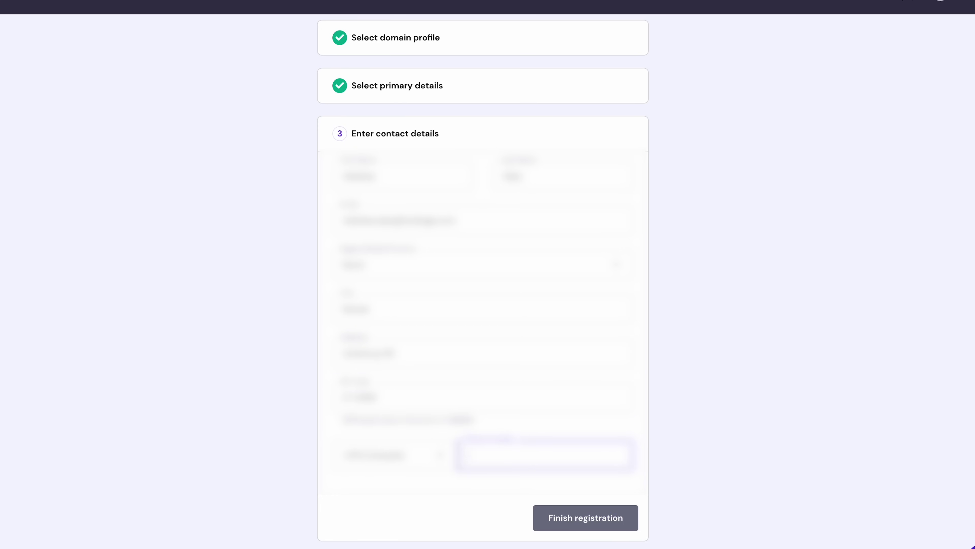
text(123456)
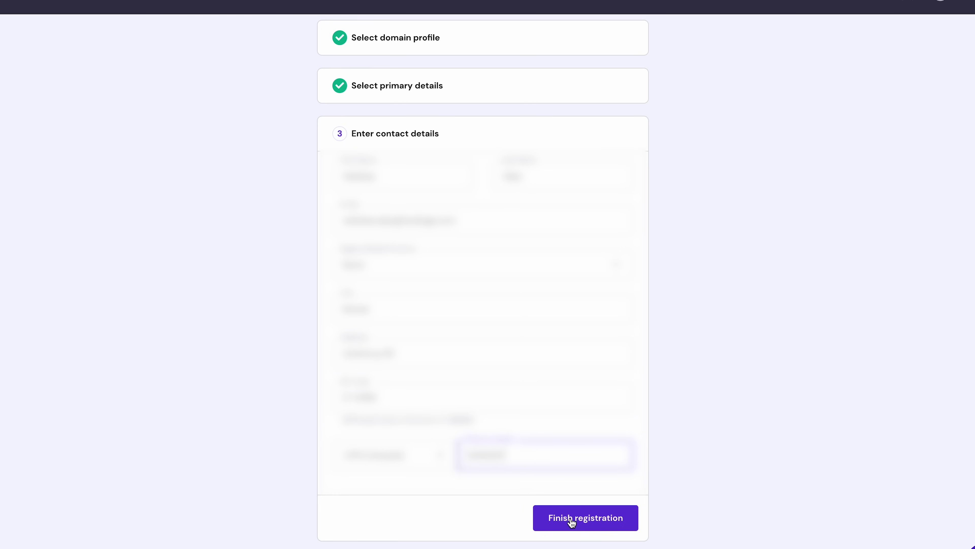
click(571, 522)
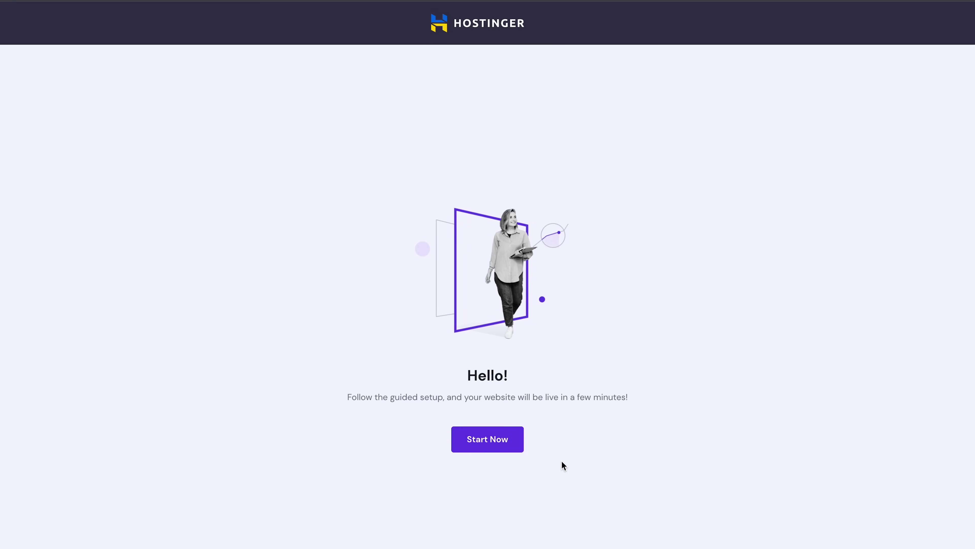
Step: Start the guided setup to create a new website on the WordPress platform
click(519, 447)
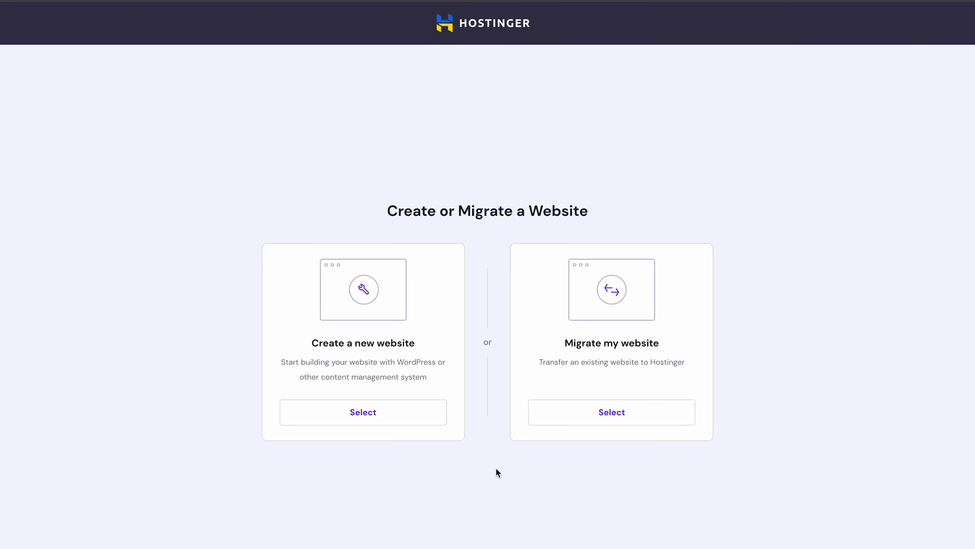
click(420, 418)
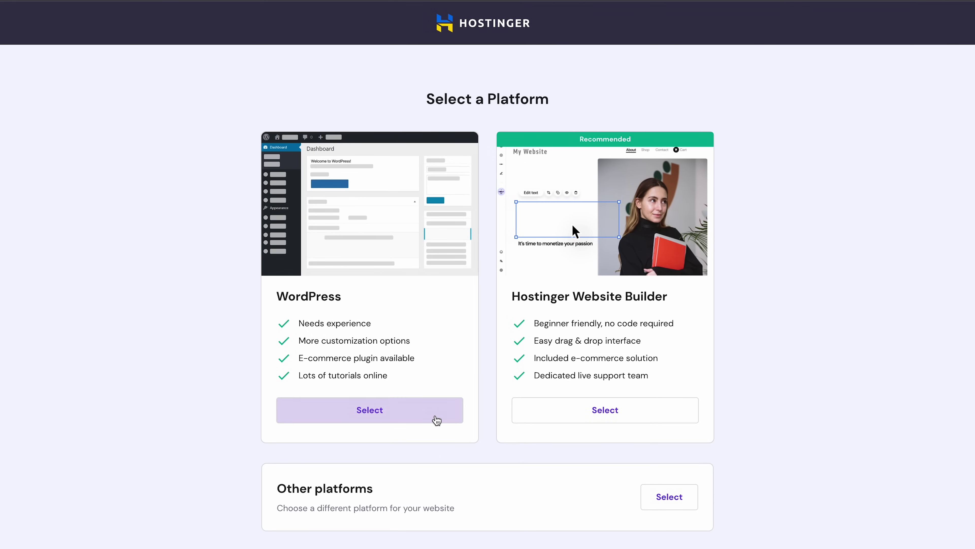
click(437, 420)
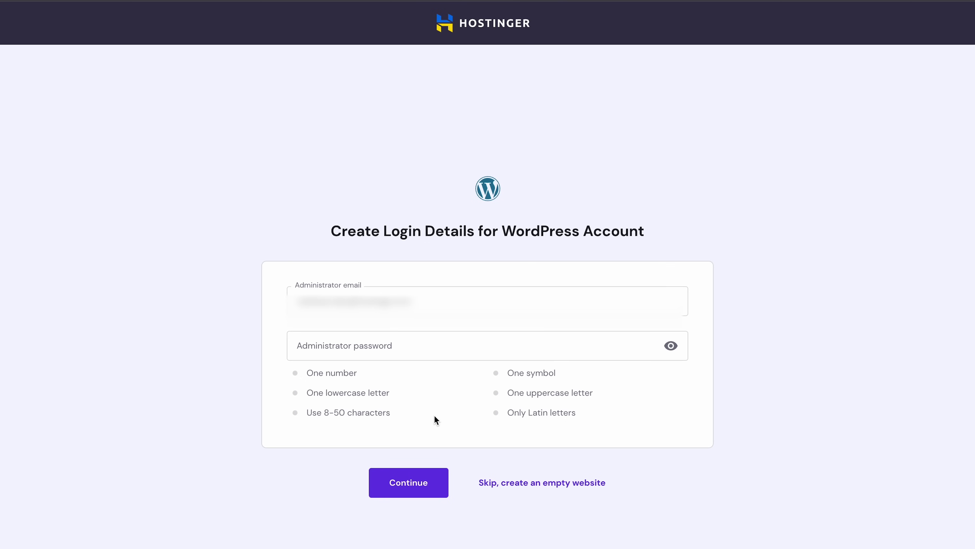
Step: Set the WordPress administrator password and continue to the plugin step
click(439, 350)
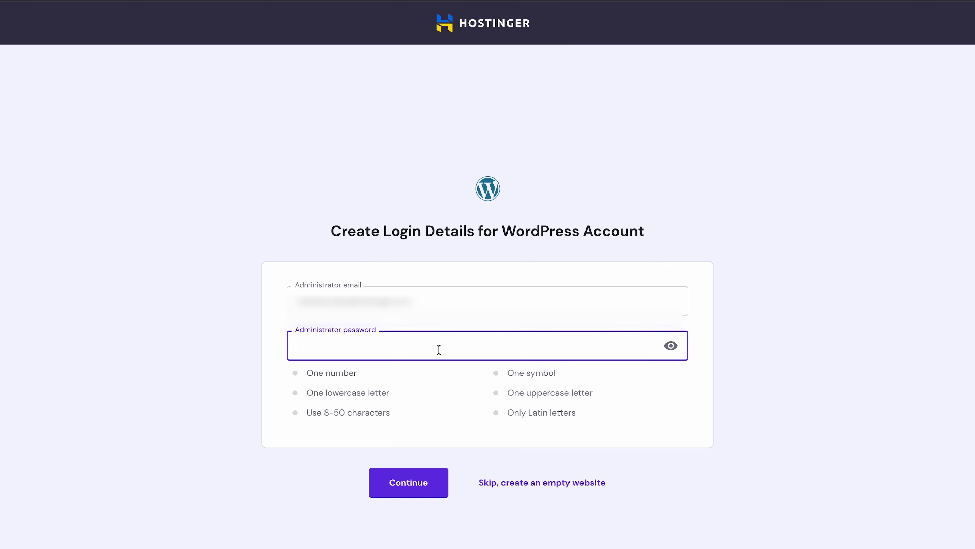
text(MyWordPress1!)
key(ctrl+a)
text(Hostinger123!)
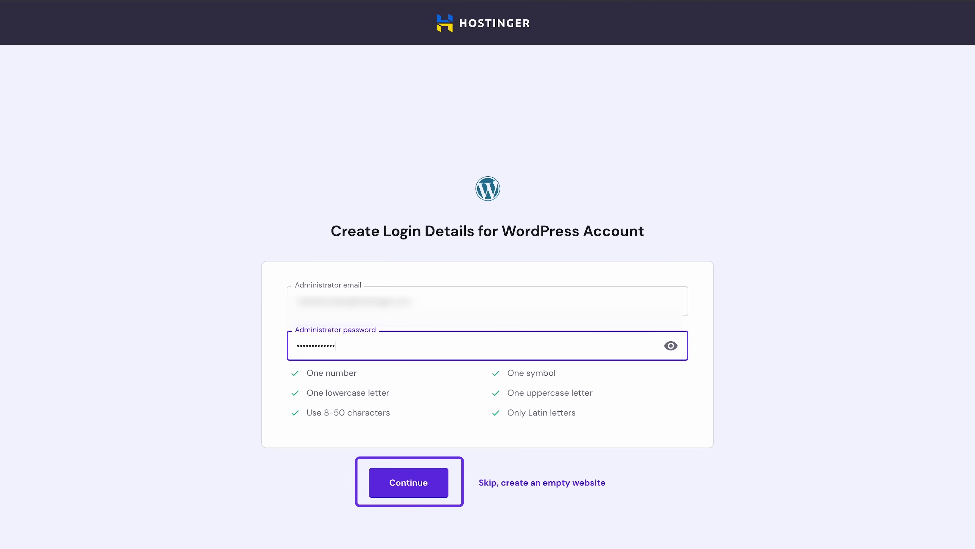
click(411, 485)
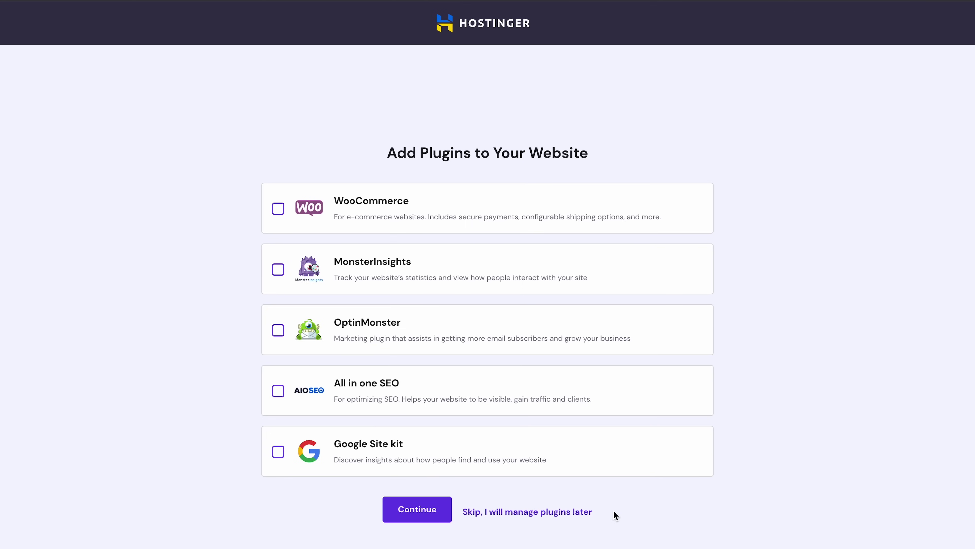
Step: Tick MonsterInsights, All in one SEO and Google Site kit on the Add Plugins page
click(278, 269)
click(279, 391)
click(278, 454)
Step: Browse the template gallery, loading three more rows, then skip choosing a template
click(398, 517)
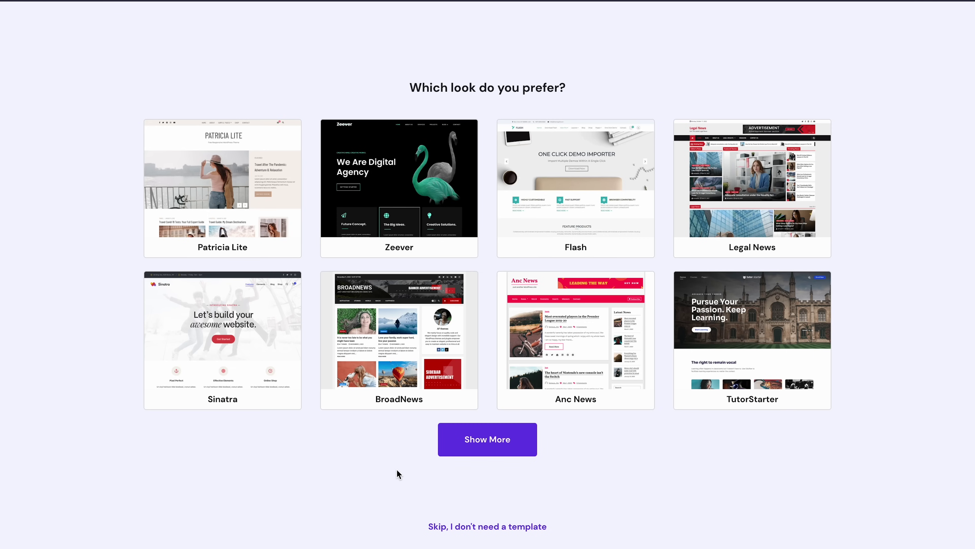
click(449, 444)
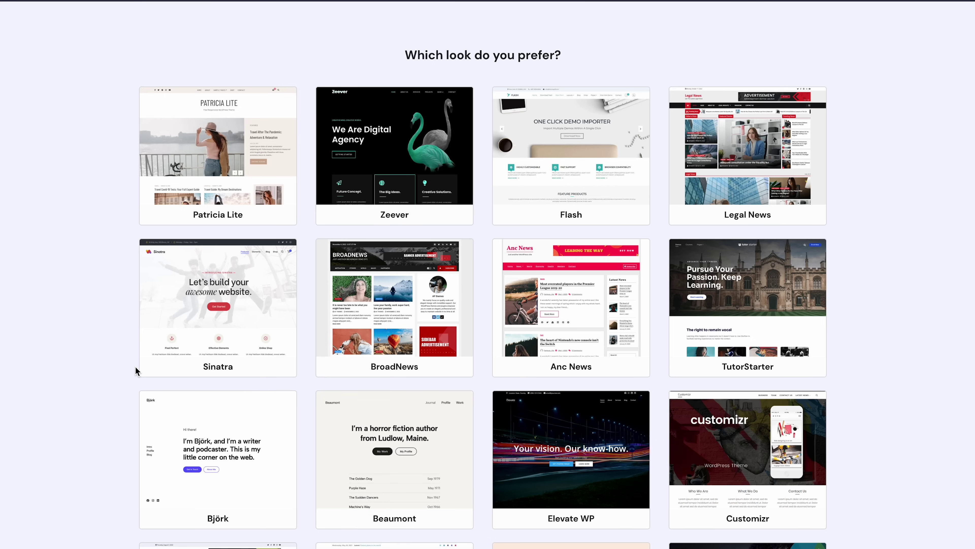
scroll(136, 371, down, 5)
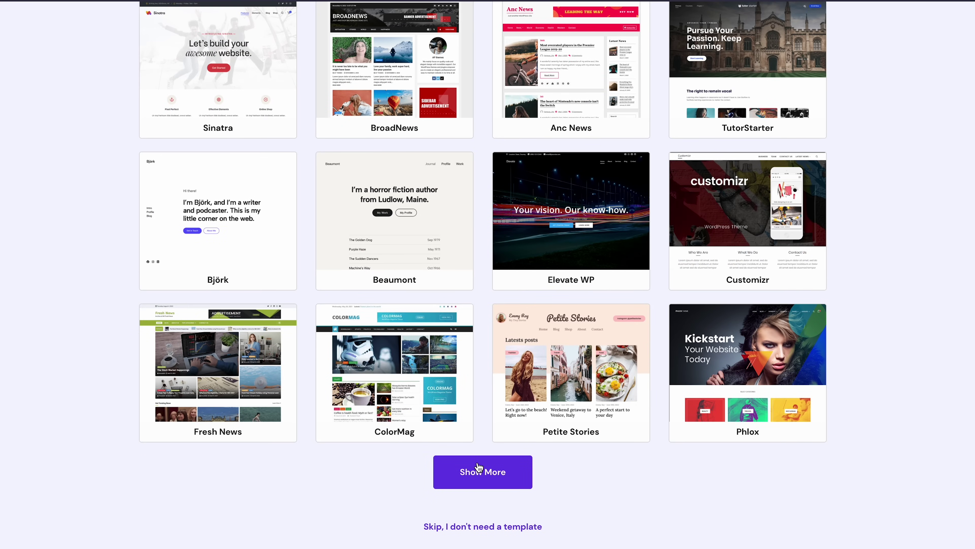
click(481, 469)
scroll(476, 465, down, 4)
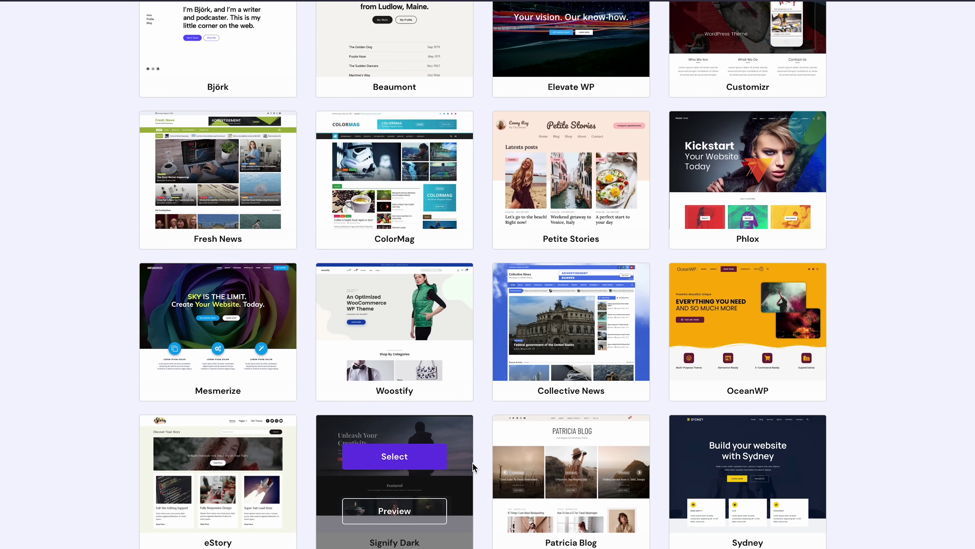
scroll(482, 464, down, 1)
scroll(483, 464, down, 2)
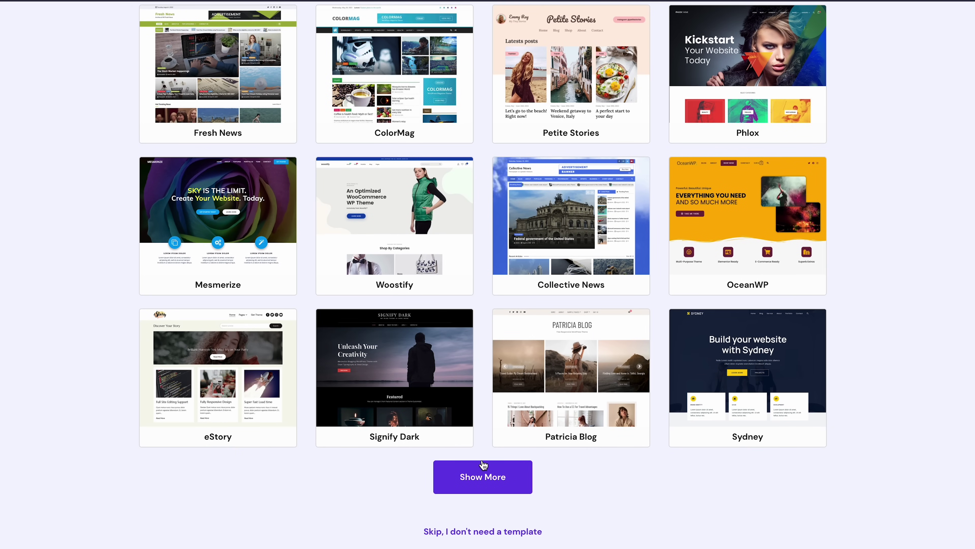
click(478, 472)
scroll(478, 473, down, 4)
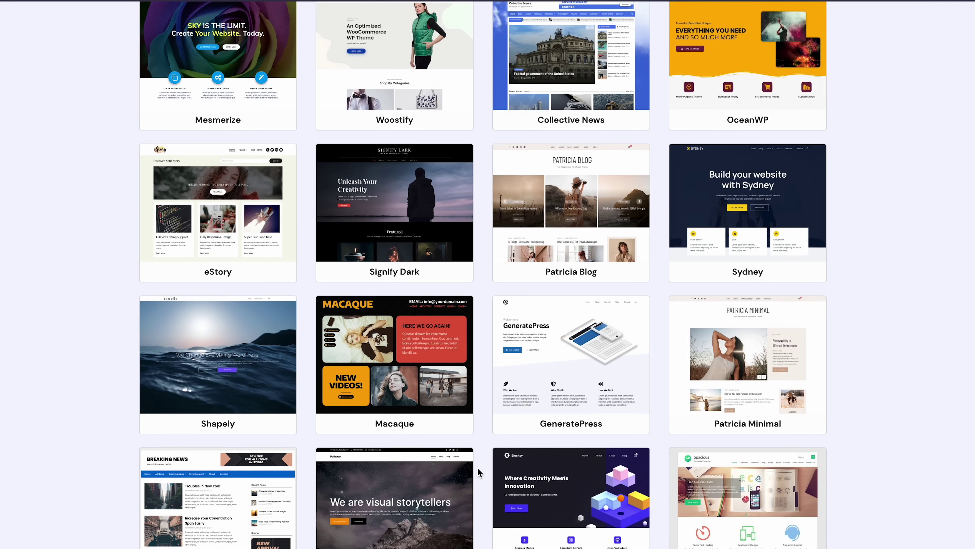
scroll(478, 467, down, 4)
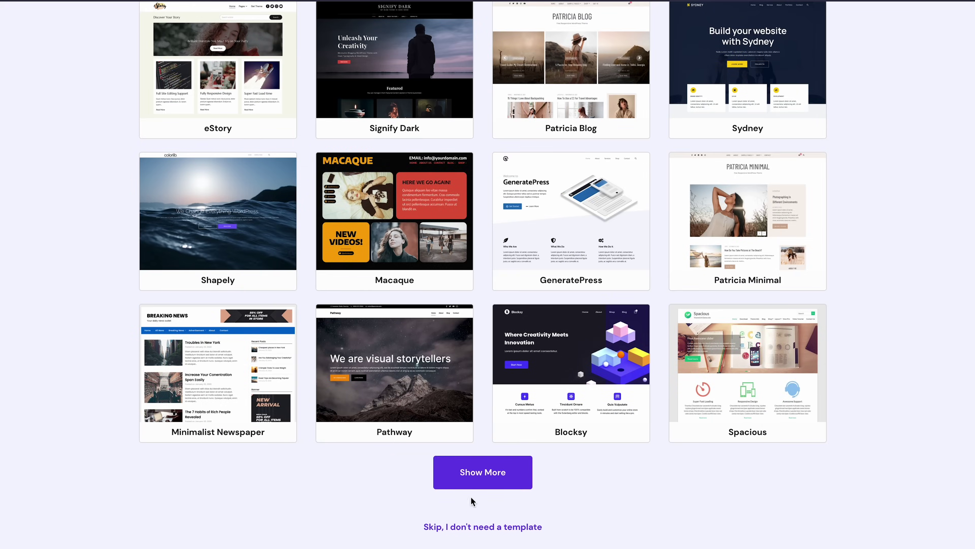
click(467, 526)
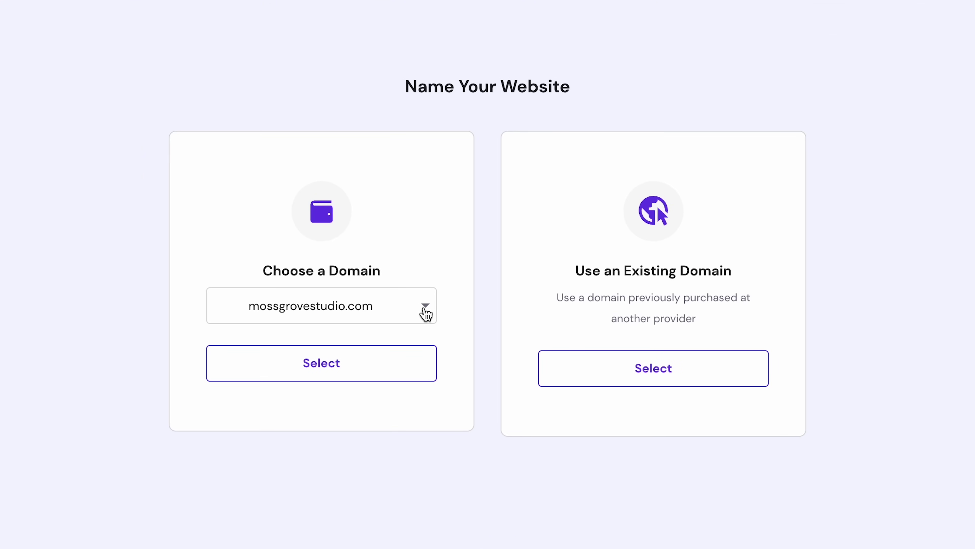
Step: Pick mossgrovestudio.com from the owned domains and confirm it for the website
click(425, 314)
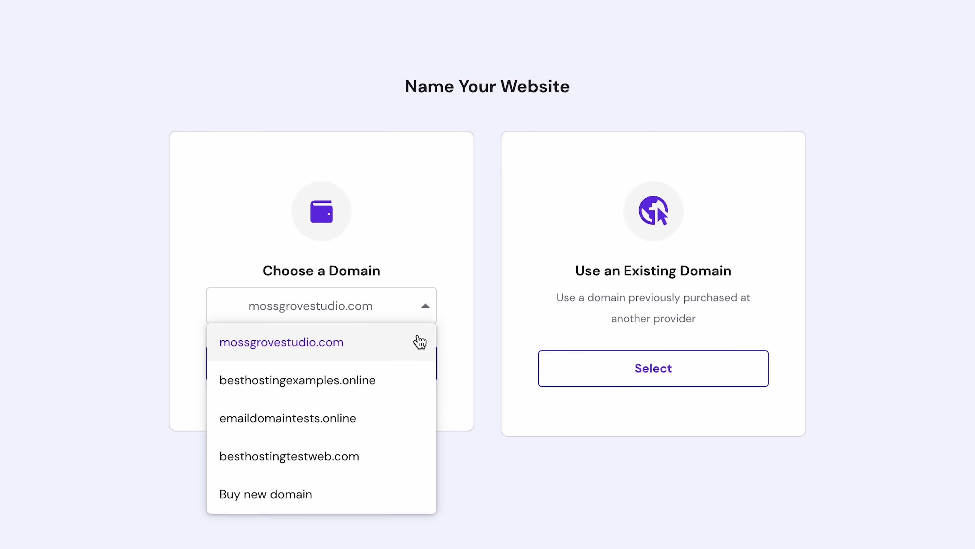
click(408, 355)
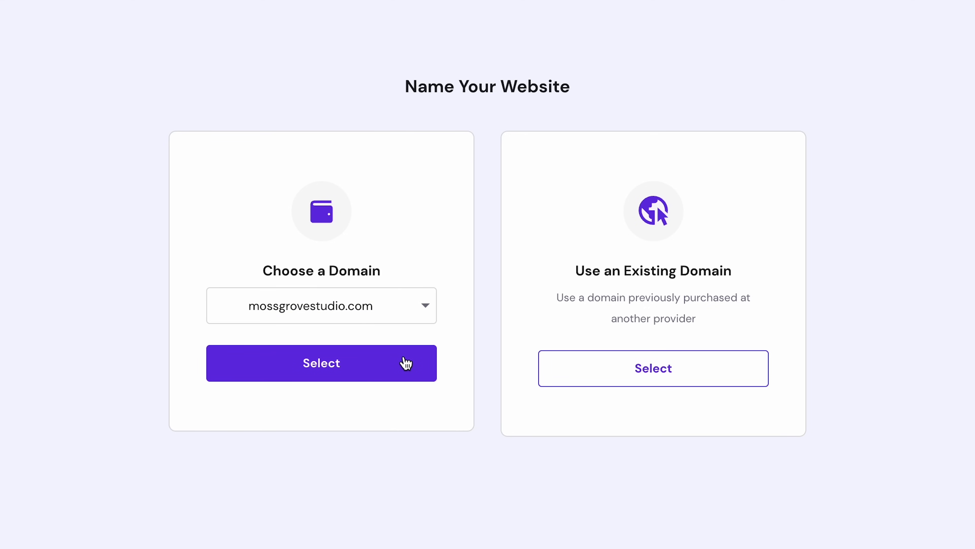
click(406, 363)
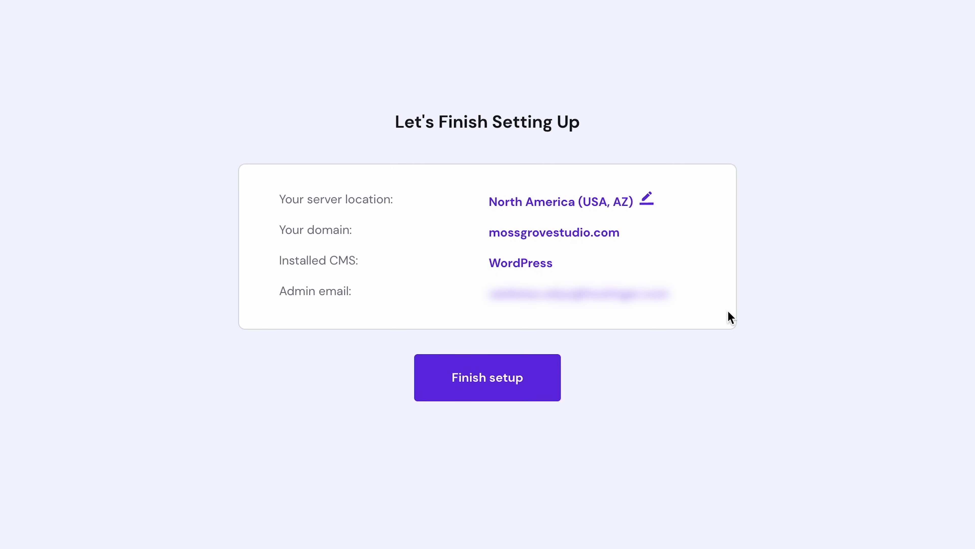
Step: Finish the Hostinger setup to install WordPress on mossgrovestudio.com and reach its 6.1.1 dashboard
click(513, 375)
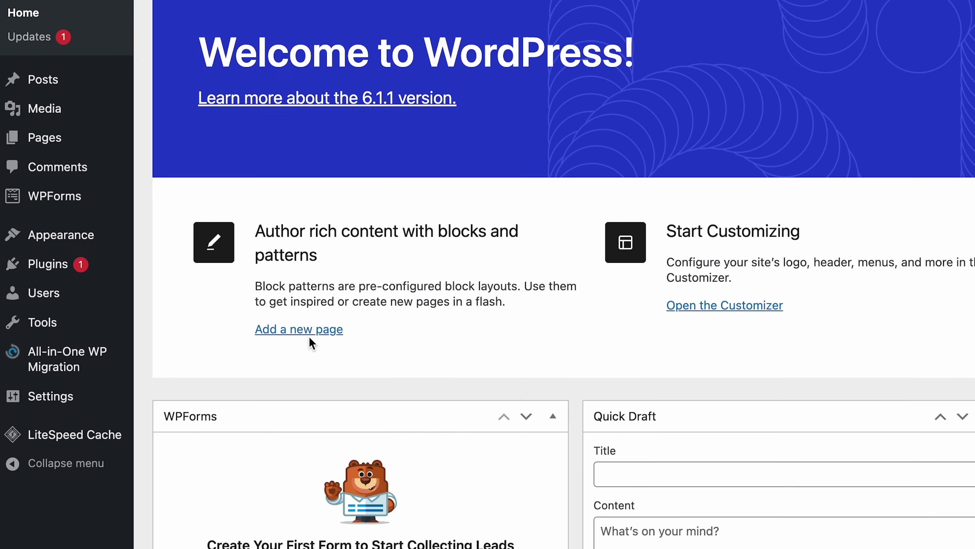
Step: Filter new themes by the Blog feature so the Pritam theme is listed
mouse_move(120, 241)
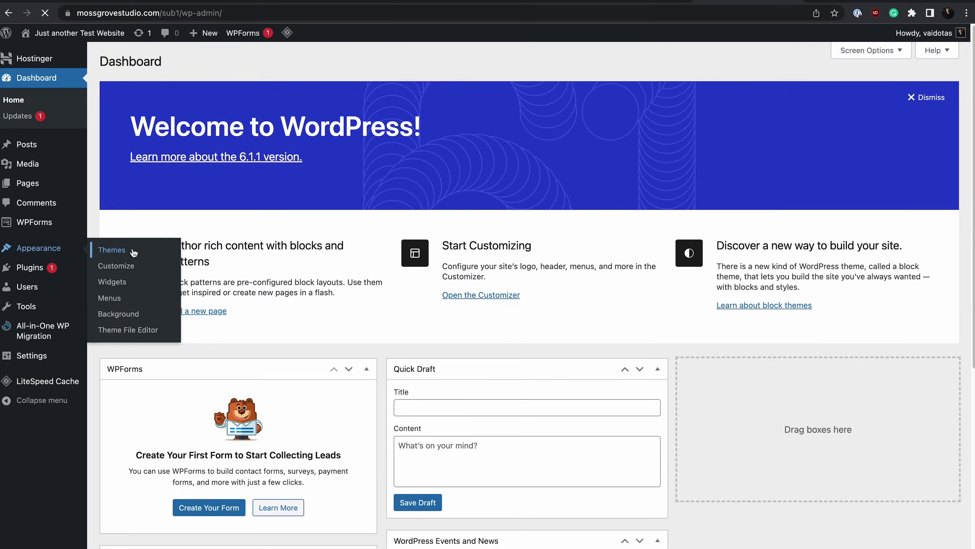
click(204, 242)
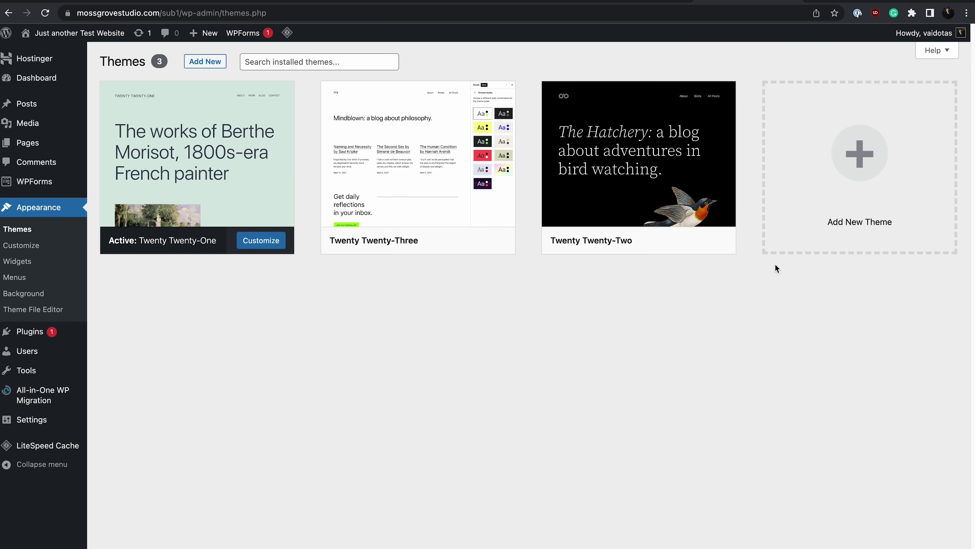
click(819, 223)
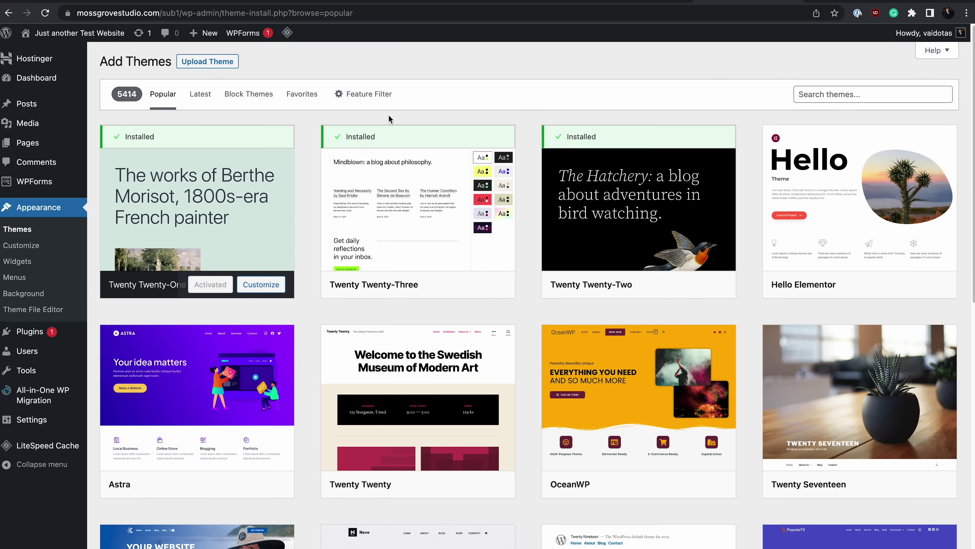
click(386, 98)
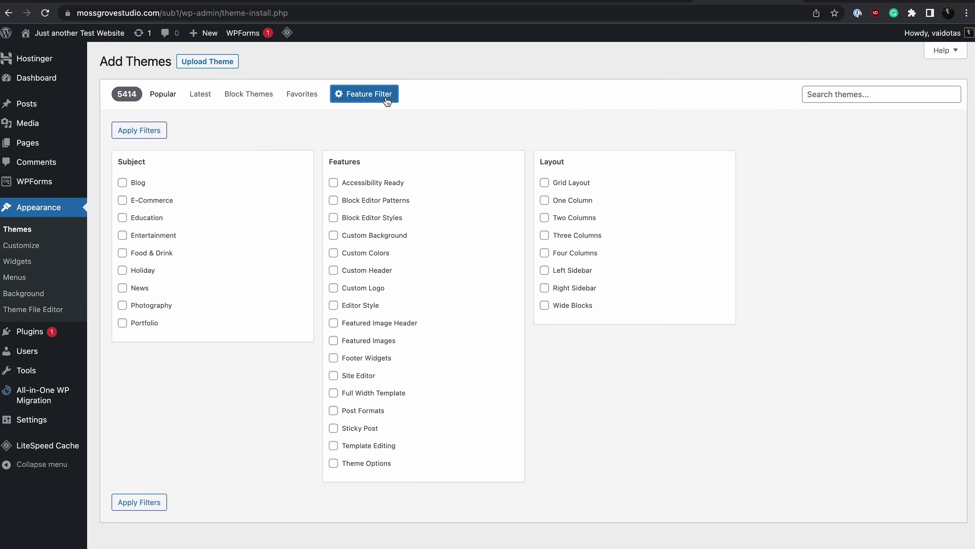
click(123, 184)
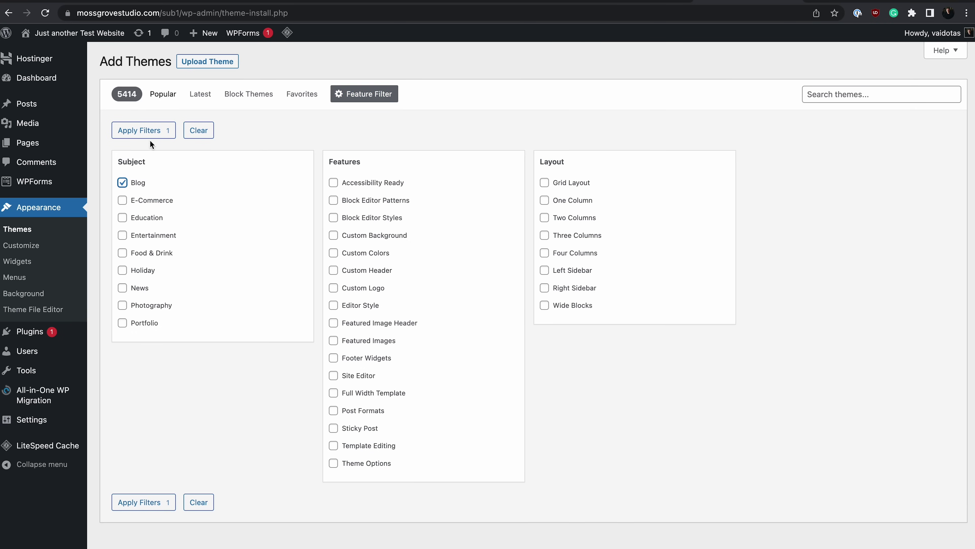
click(155, 130)
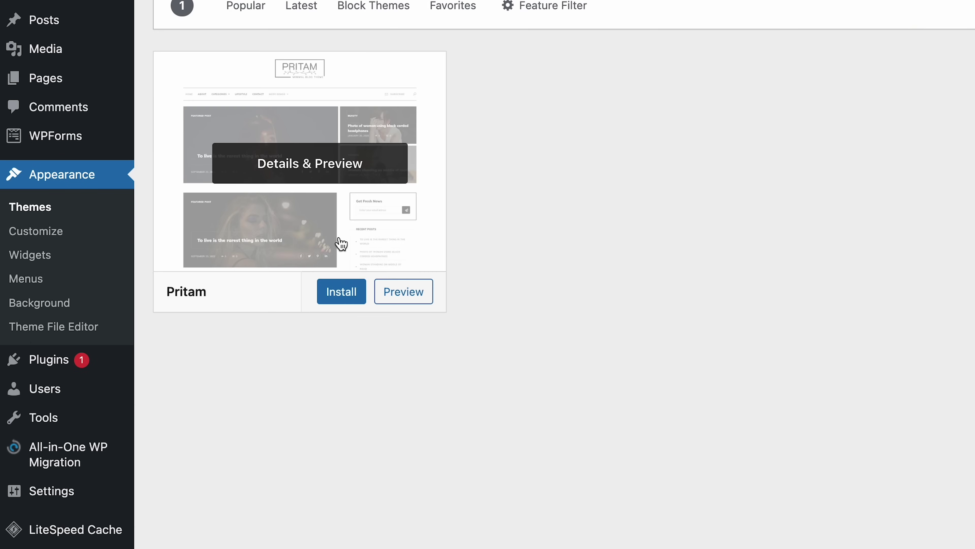
Step: Install the Pritam theme from its card on the Add Themes page
click(338, 302)
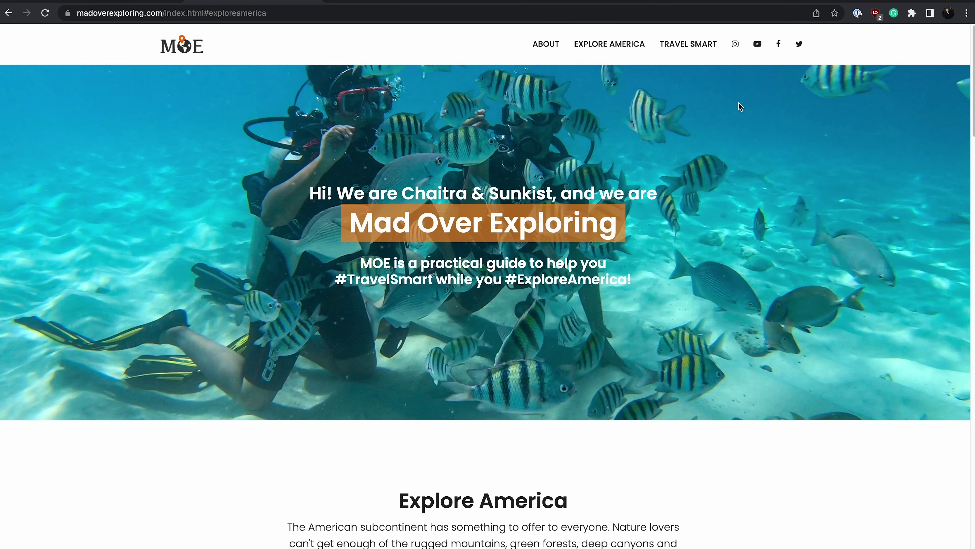
Step: Scroll madoverexploring.com and view its Explore America and Travel Smart sections
scroll(738, 102, down, 5)
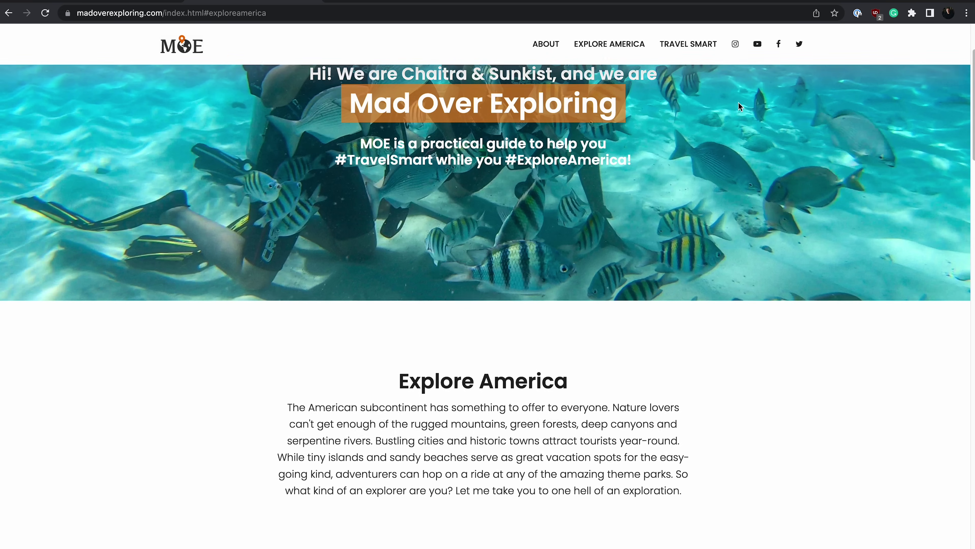
scroll(745, 124, up, 10)
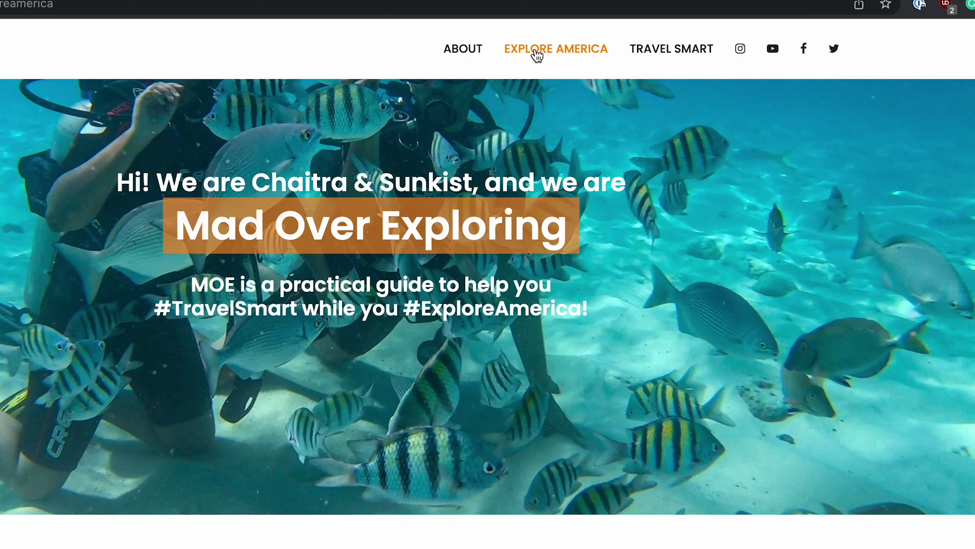
click(457, 58)
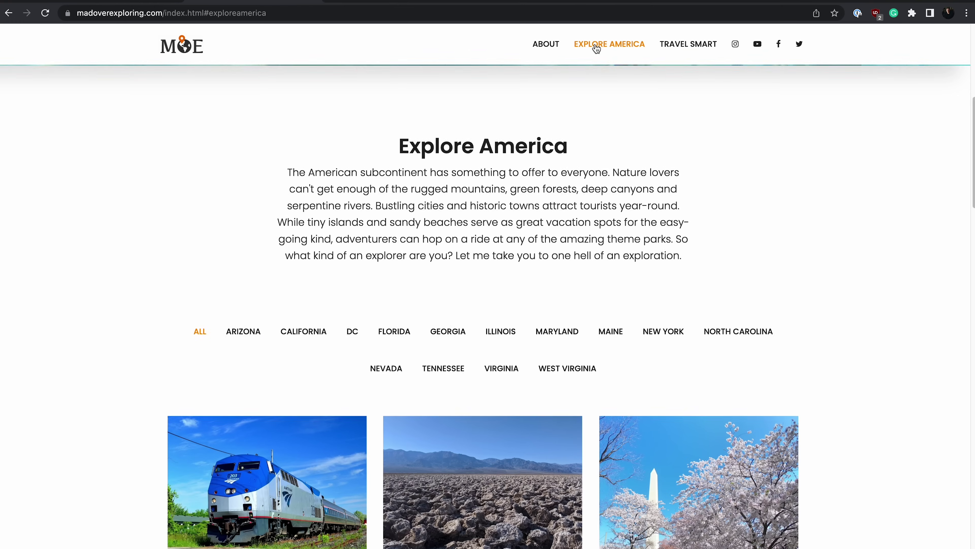
scroll(713, 133, down, 5)
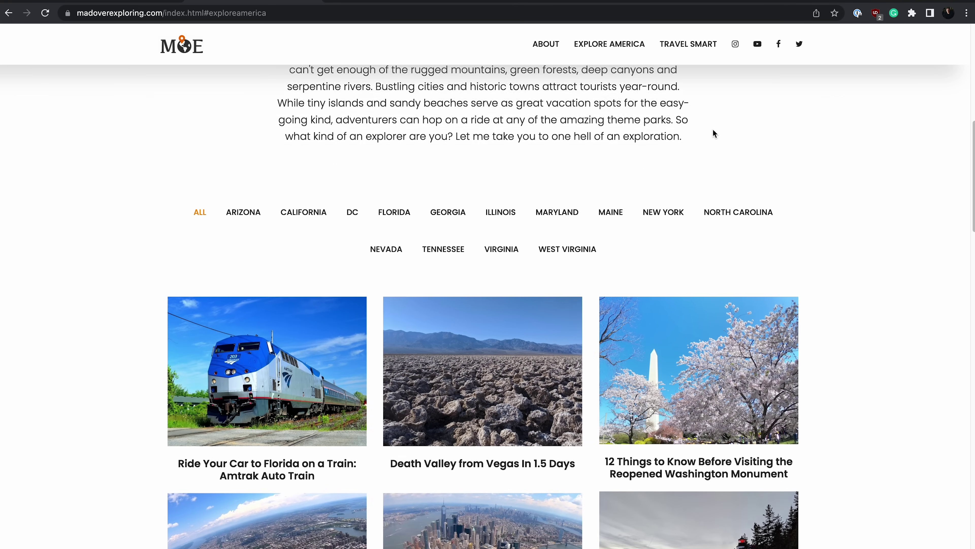
click(691, 45)
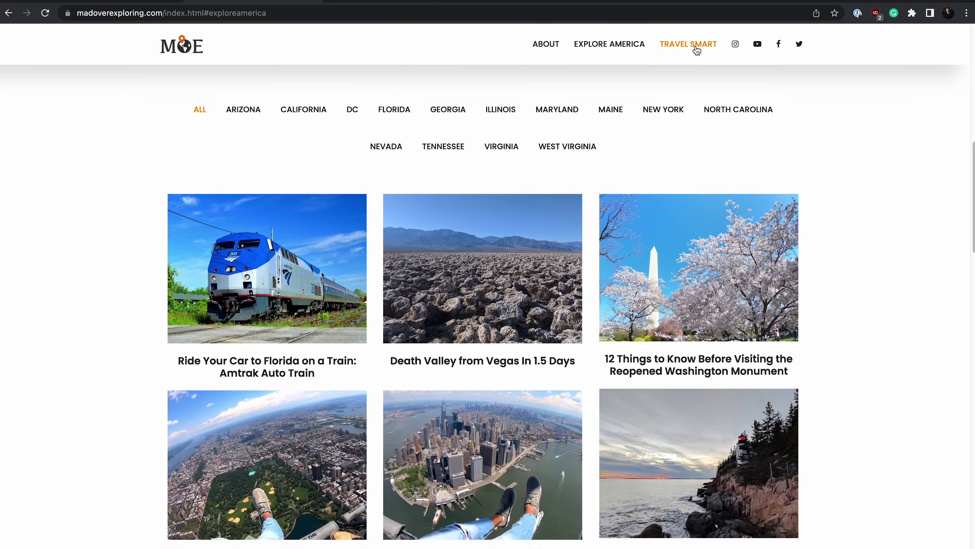
scroll(712, 217, down, 3)
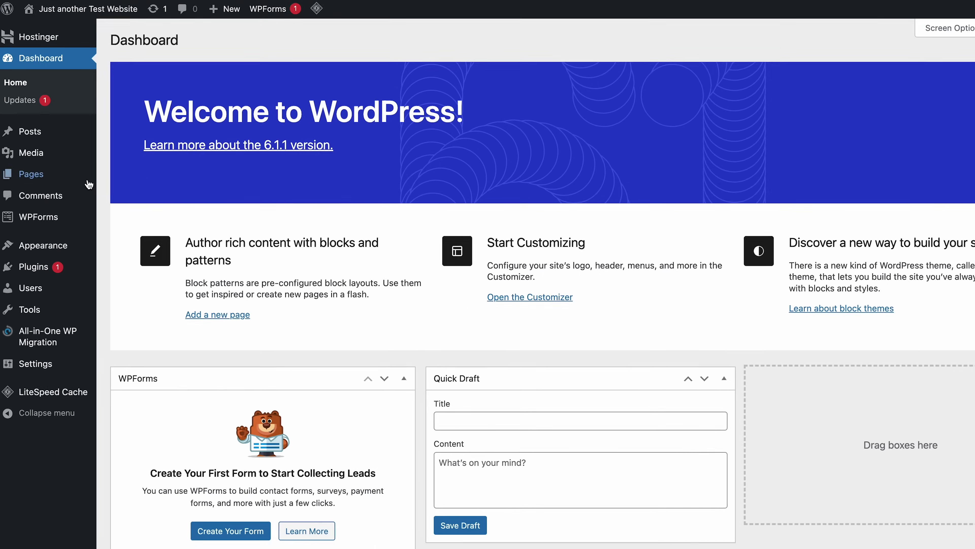
Step: Bulk-trash the default Privacy Policy and Sample Page from All Pages
mouse_move(65, 188)
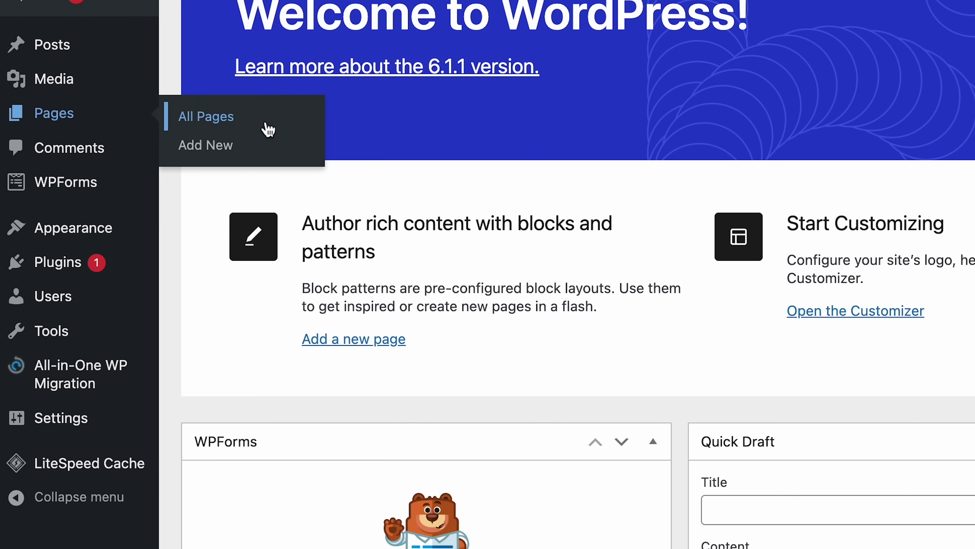
click(268, 128)
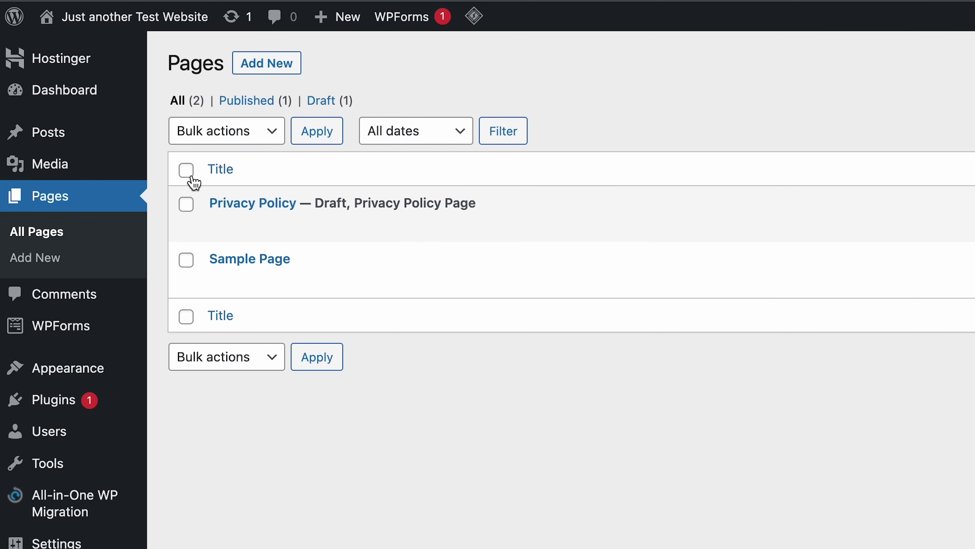
click(258, 136)
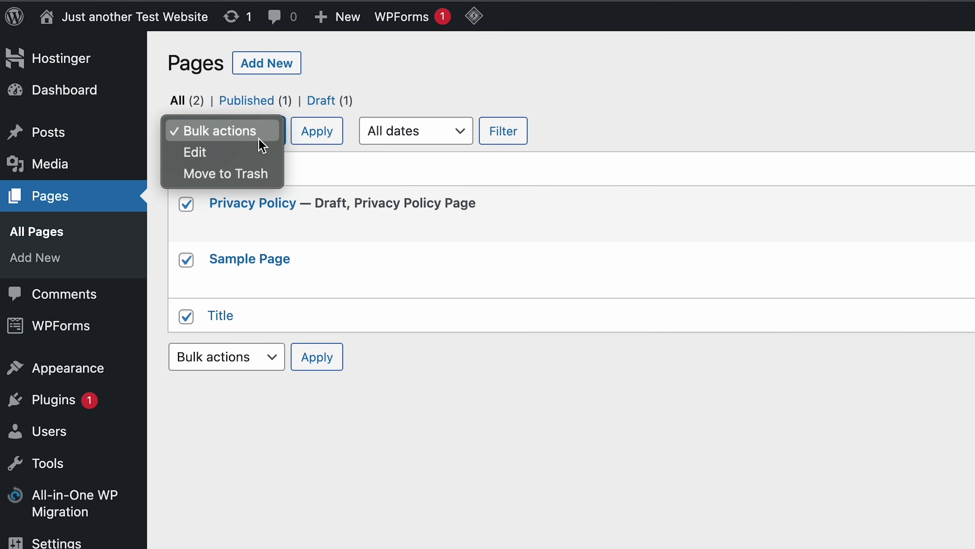
click(254, 173)
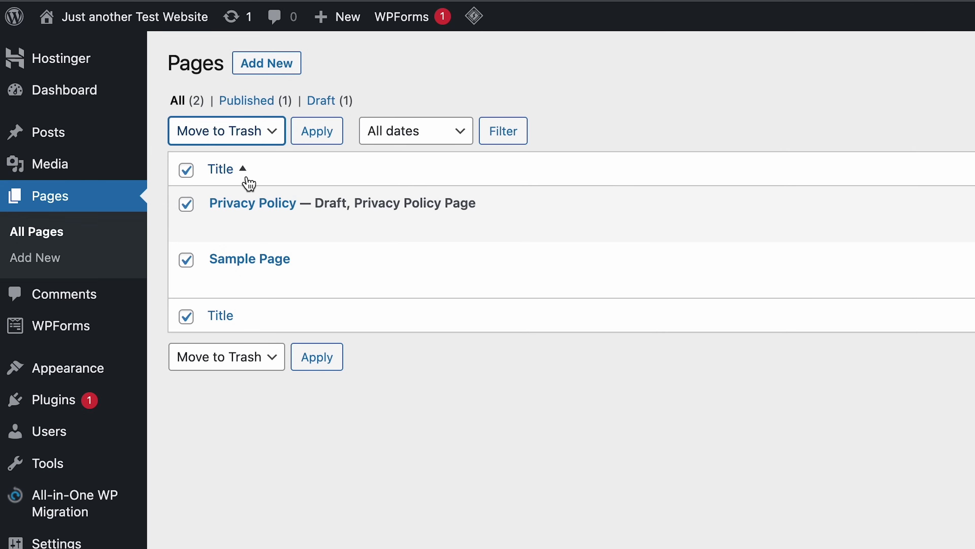
click(320, 144)
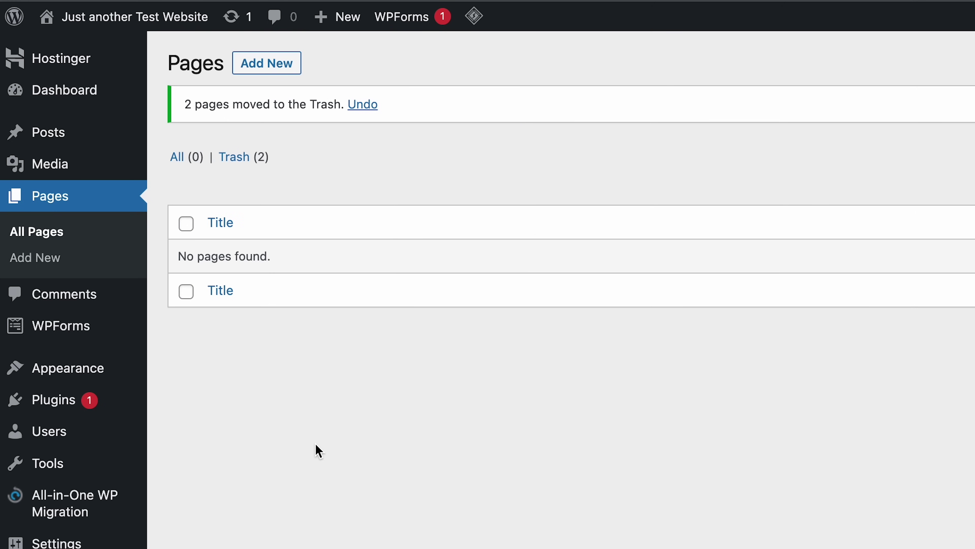
Step: Create and publish a Lifestyle page, then view it on the site
click(298, 73)
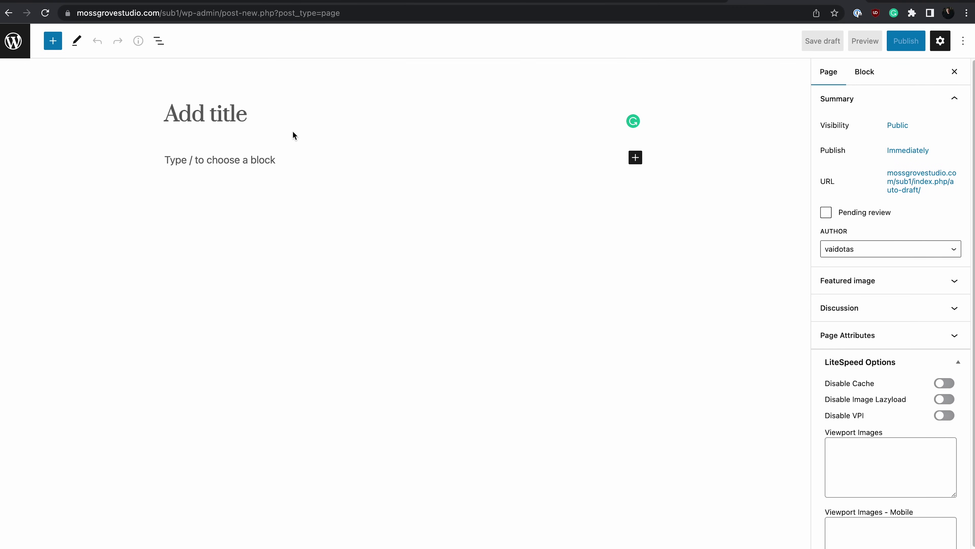
click(254, 121)
text(Lifestyle)
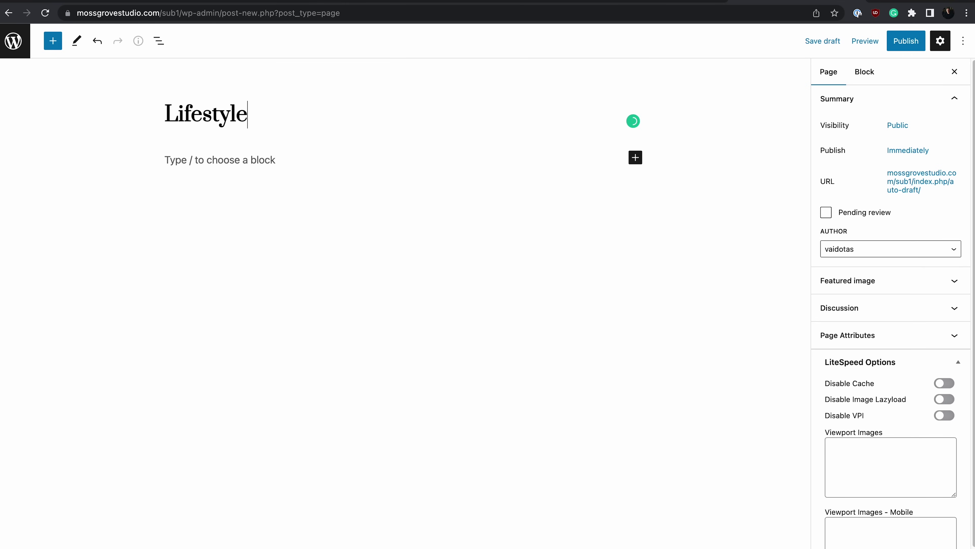
click(915, 43)
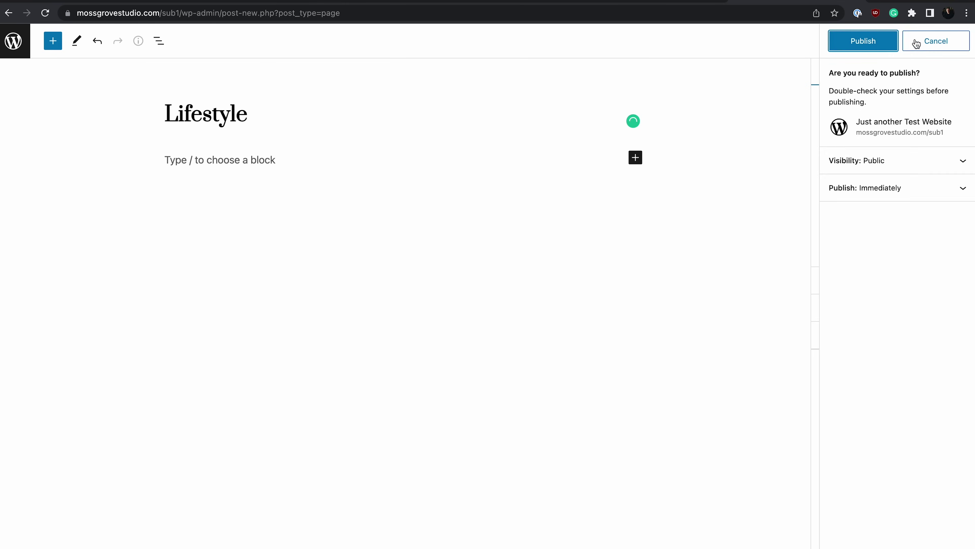
click(883, 41)
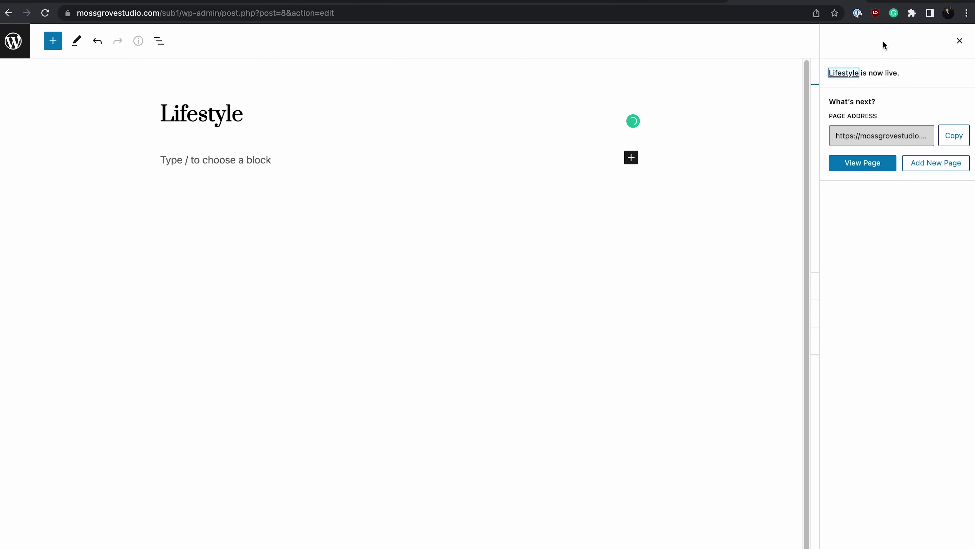
click(853, 171)
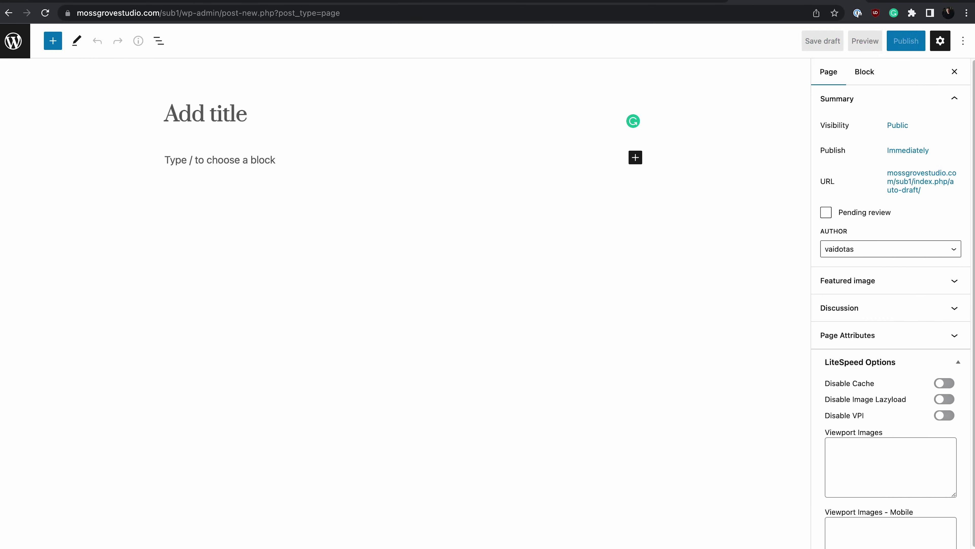
Step: Publish the Travel, About and Contacts pages
text(Travel)
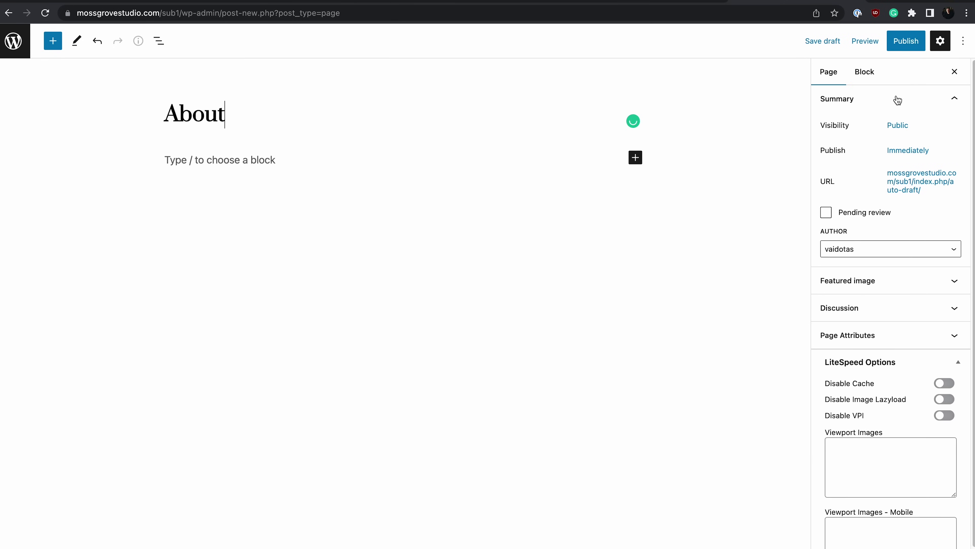
click(898, 50)
click(895, 46)
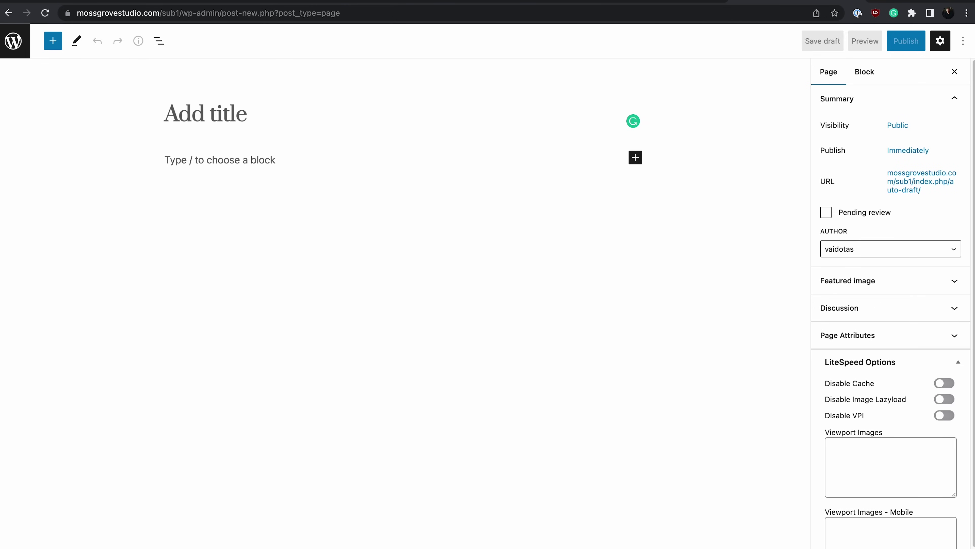
text(Contacts)
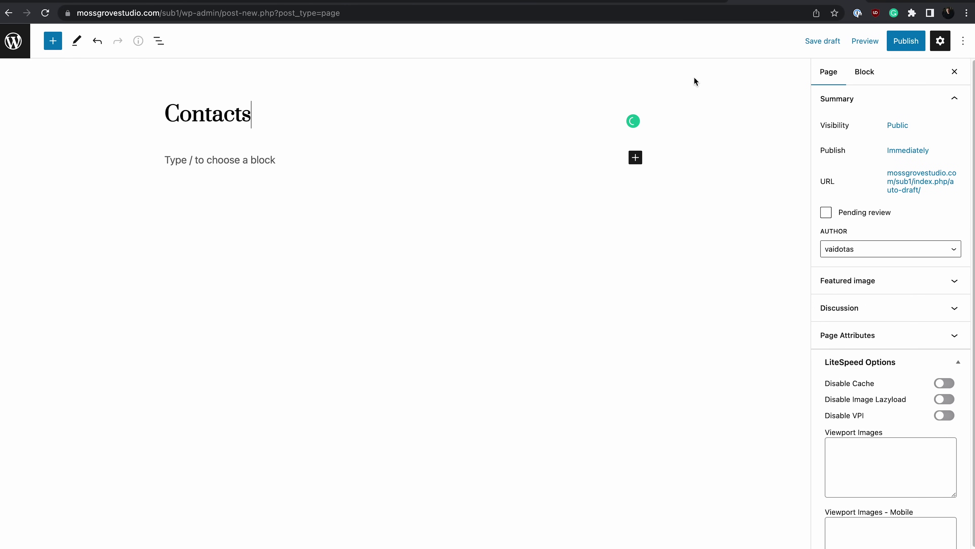
click(905, 41)
click(890, 43)
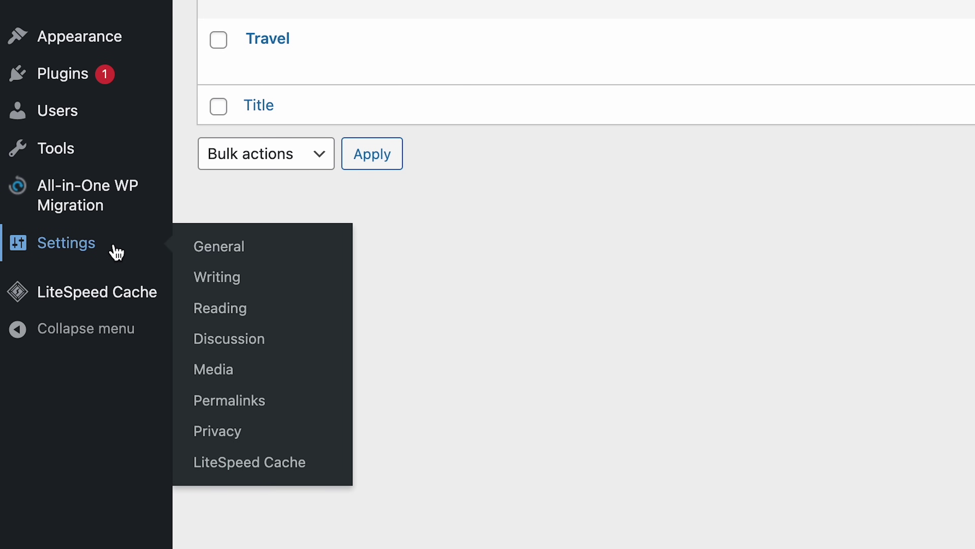
Step: Open Reading settings, keeping latest posts on the homepage and 10 posts per page
click(263, 316)
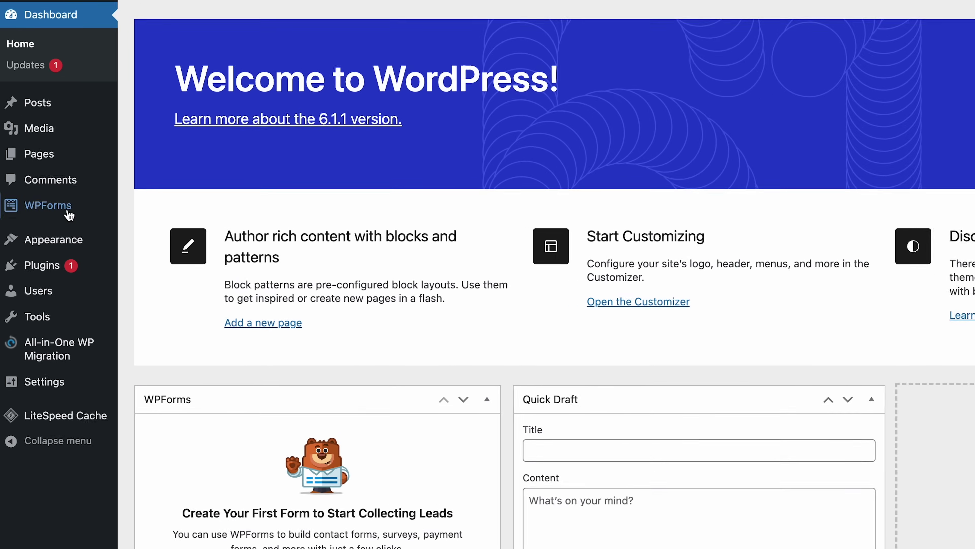
Step: Create a new menu that auto-adds top-level pages and shows in Primary and Footer locations
mouse_move(73, 243)
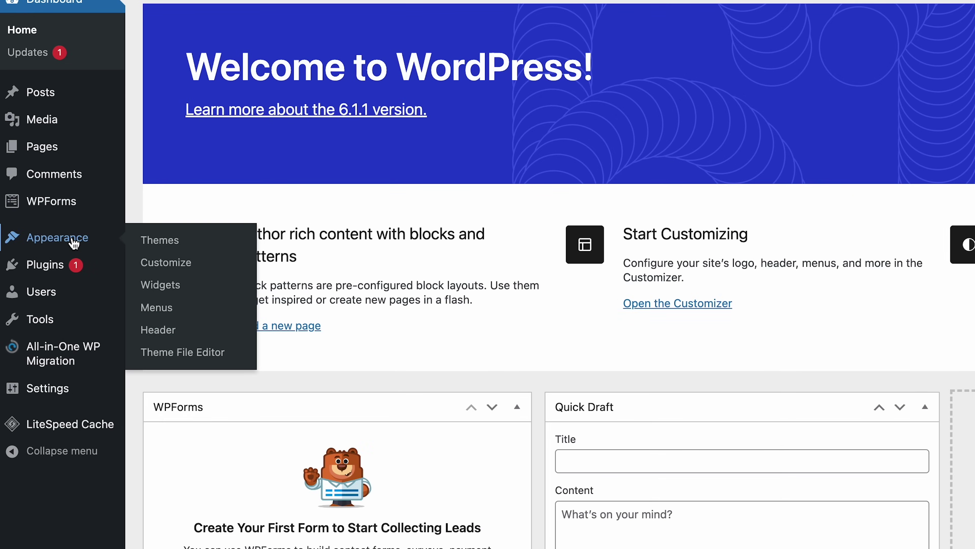
click(170, 309)
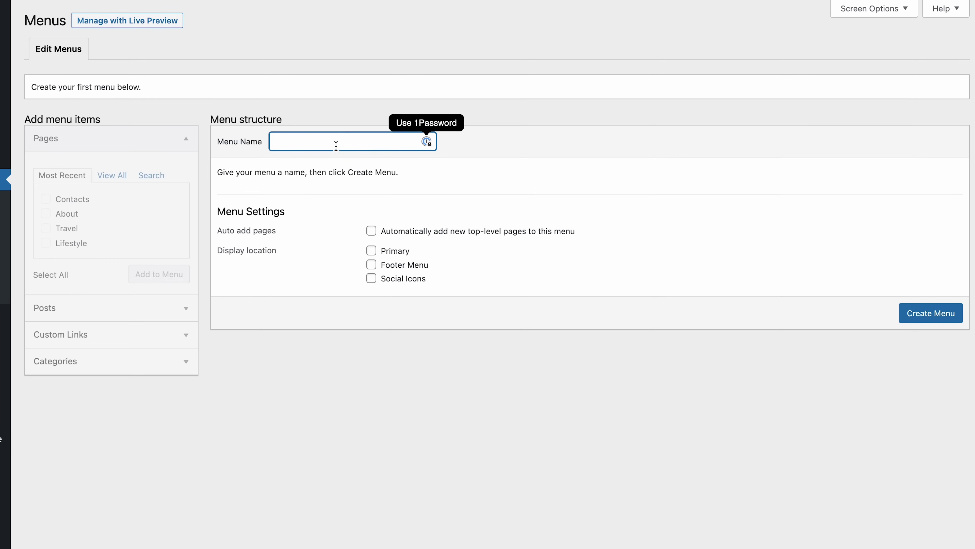
text(Menu)
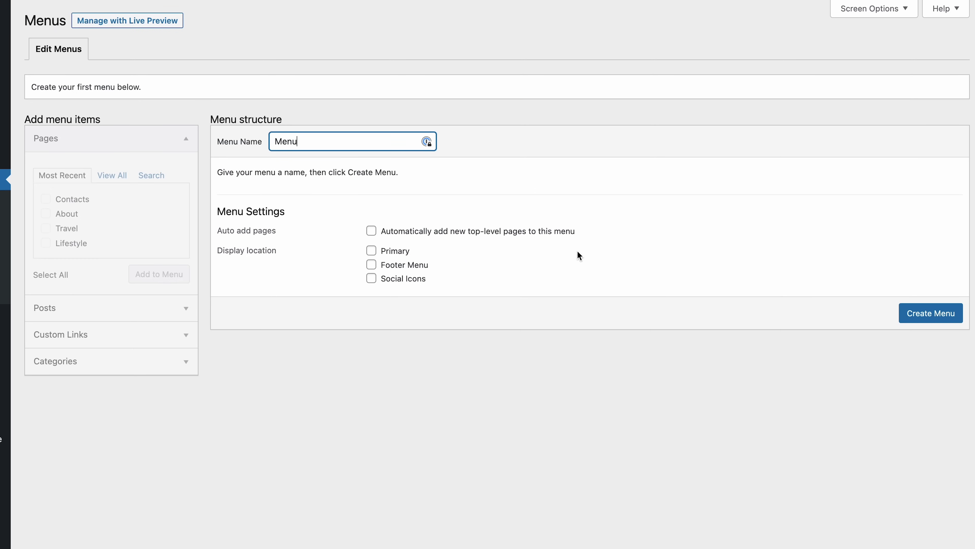
click(371, 231)
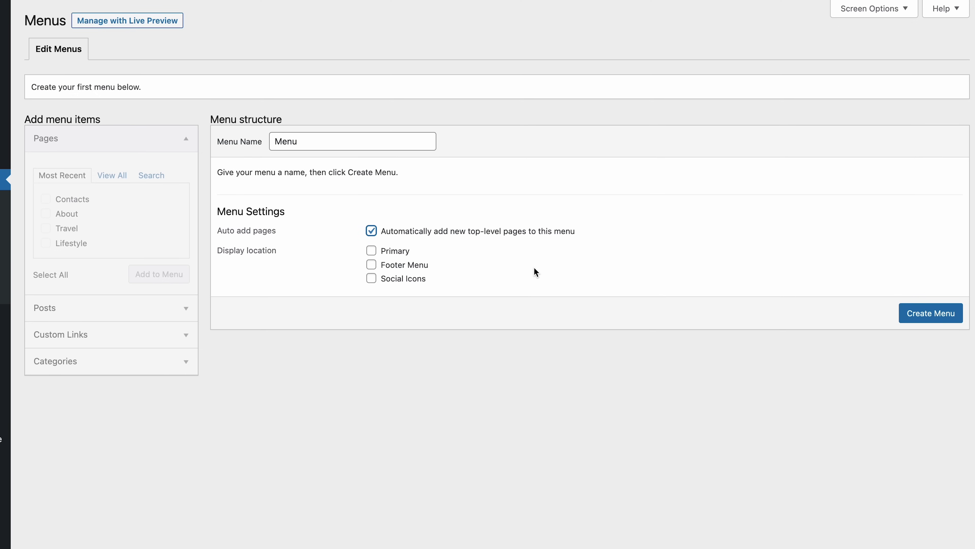
click(373, 254)
click(371, 265)
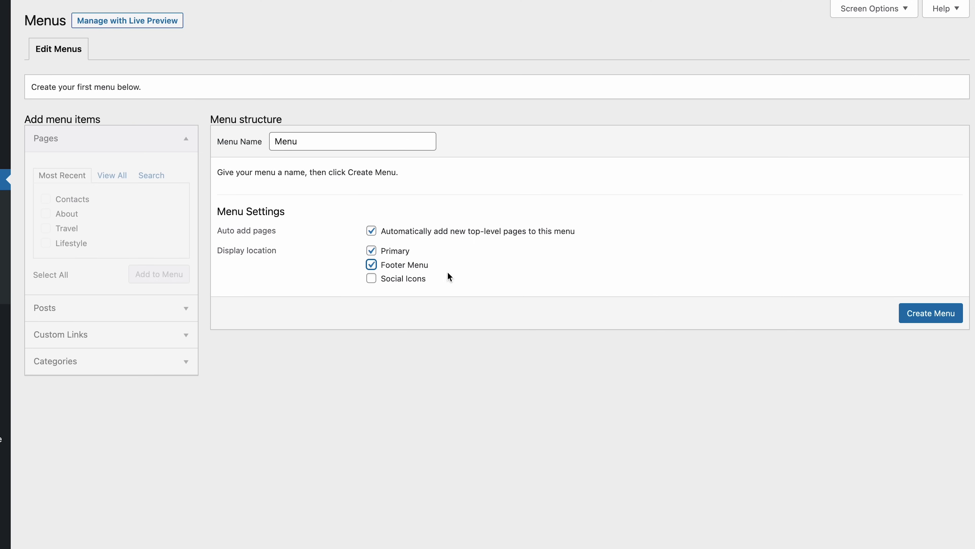
click(939, 317)
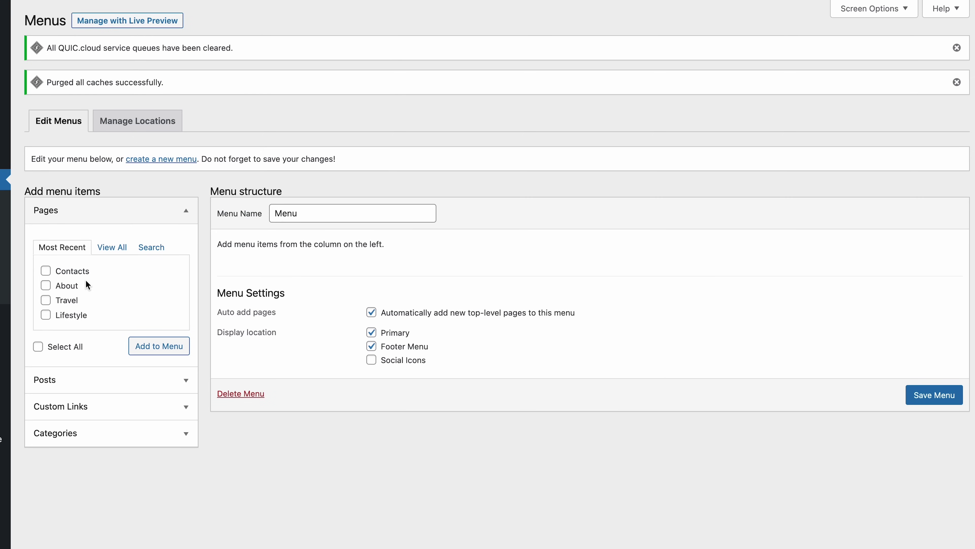
Step: Add all pages to the menu, move Contacts to the end, and save
click(108, 254)
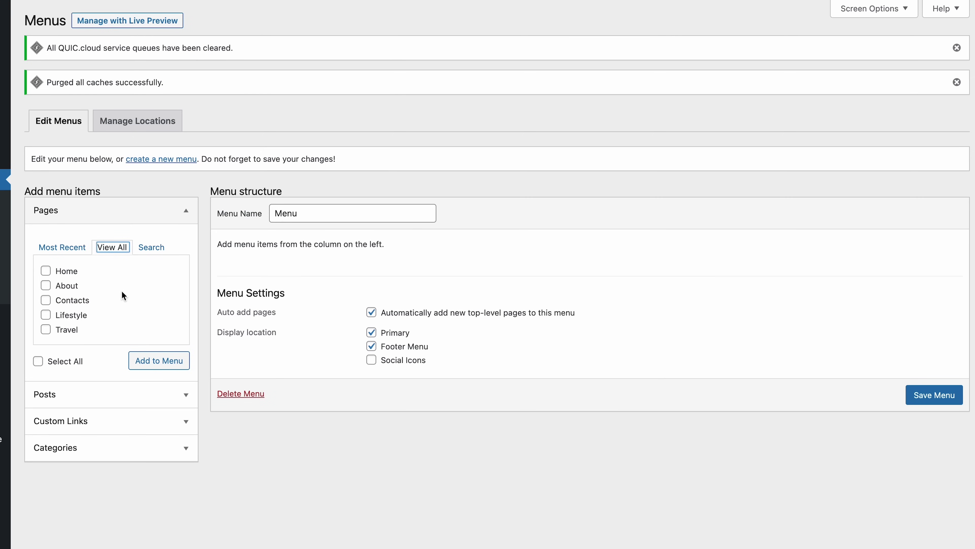
click(38, 361)
click(148, 360)
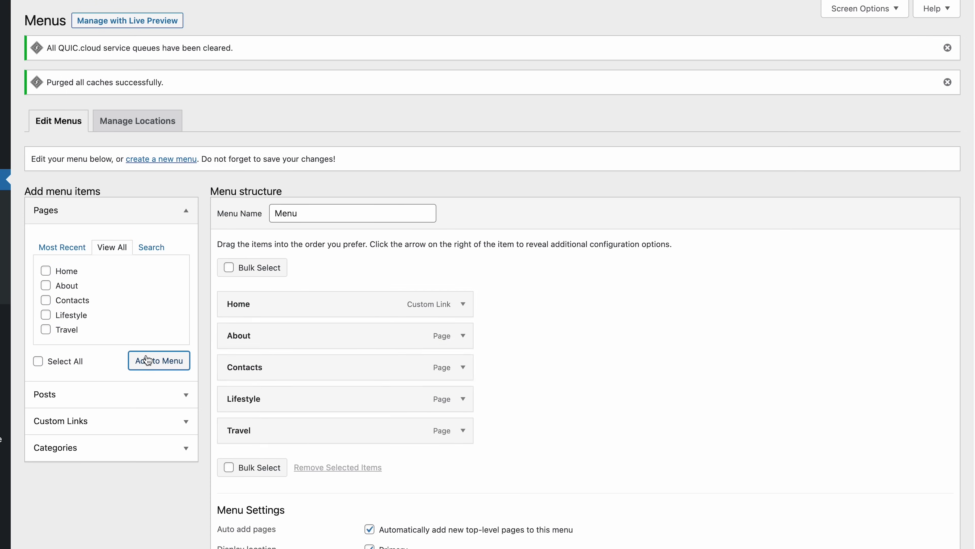
scroll(571, 370, down, 3)
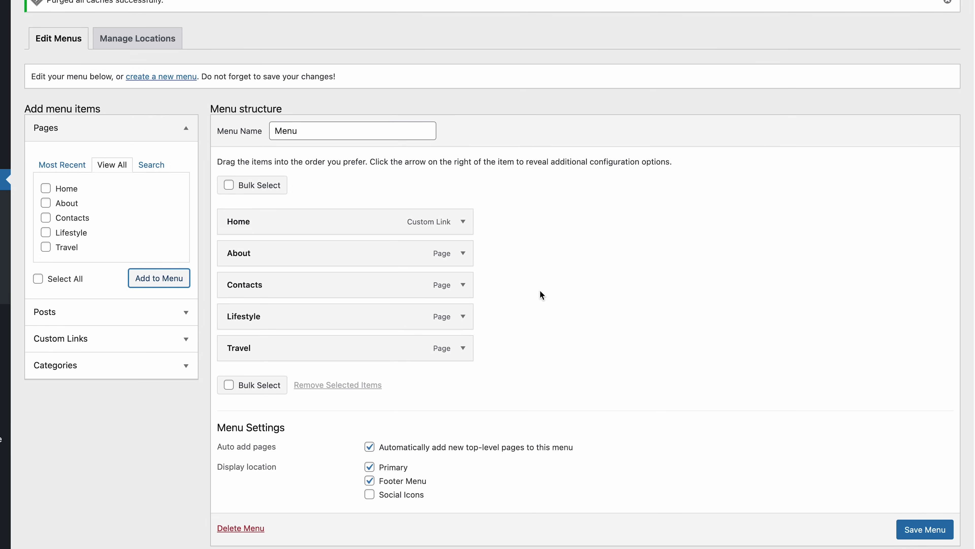
drag(355, 288, 348, 356)
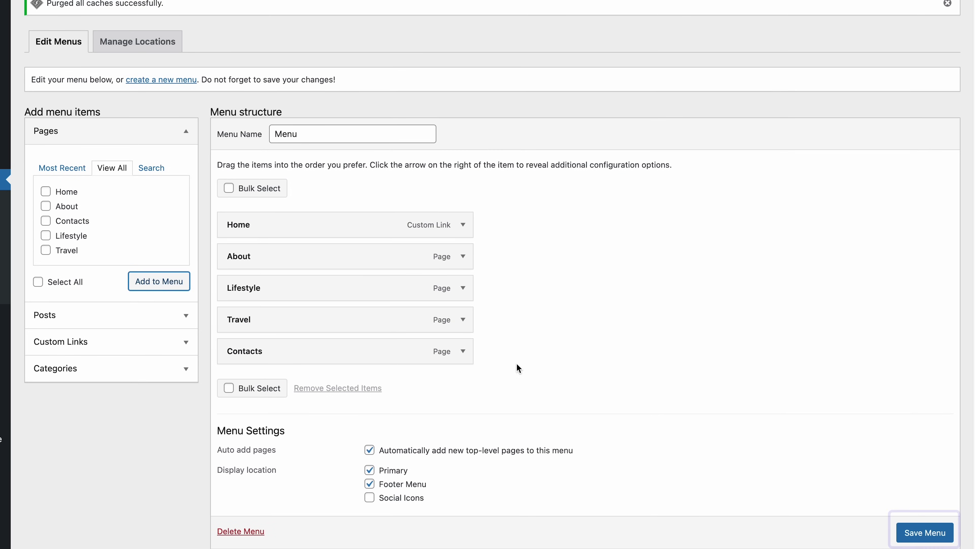
click(925, 532)
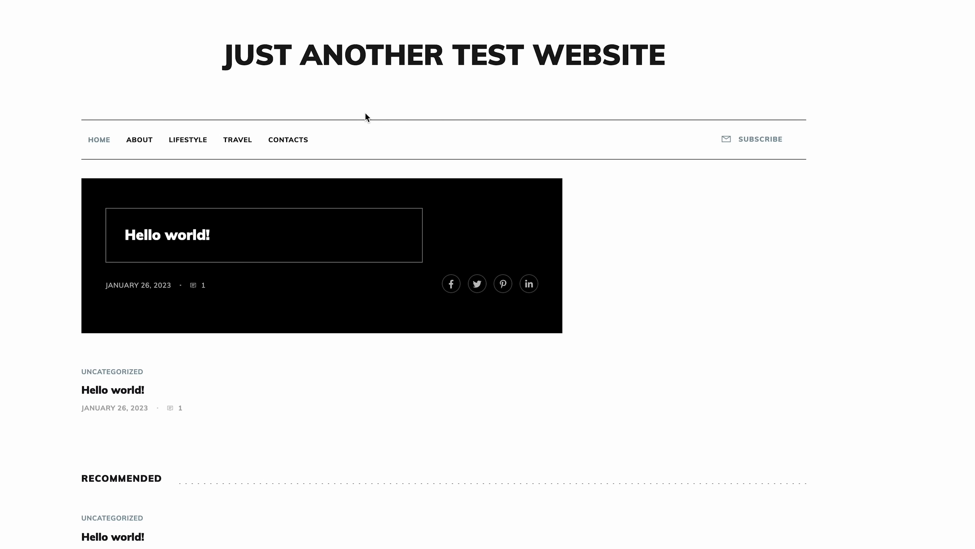
Step: Scroll the live homepage to check the five-page menu in the footer
scroll(367, 117, down, 5)
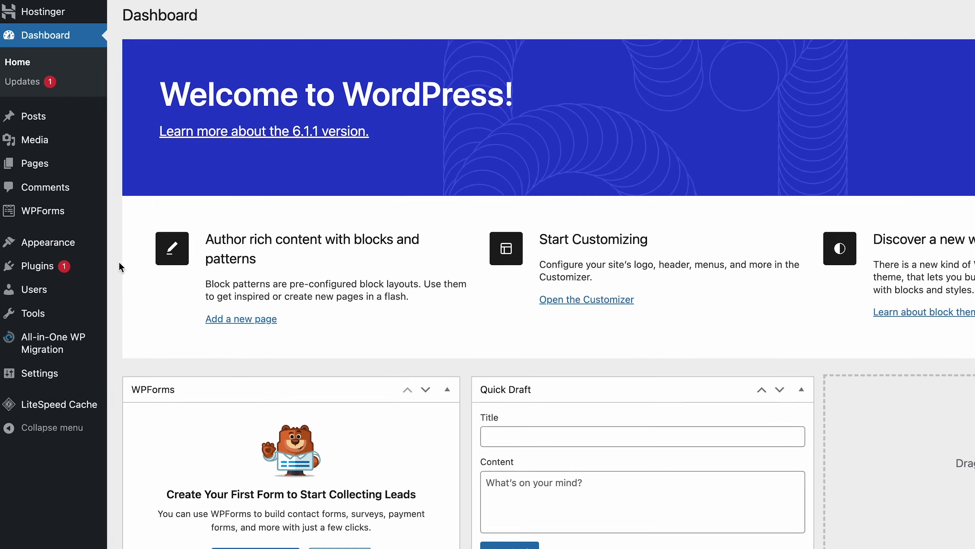
Step: Set the site tagline to 'TAGLINE' in Site Identity and publish it
mouse_move(71, 246)
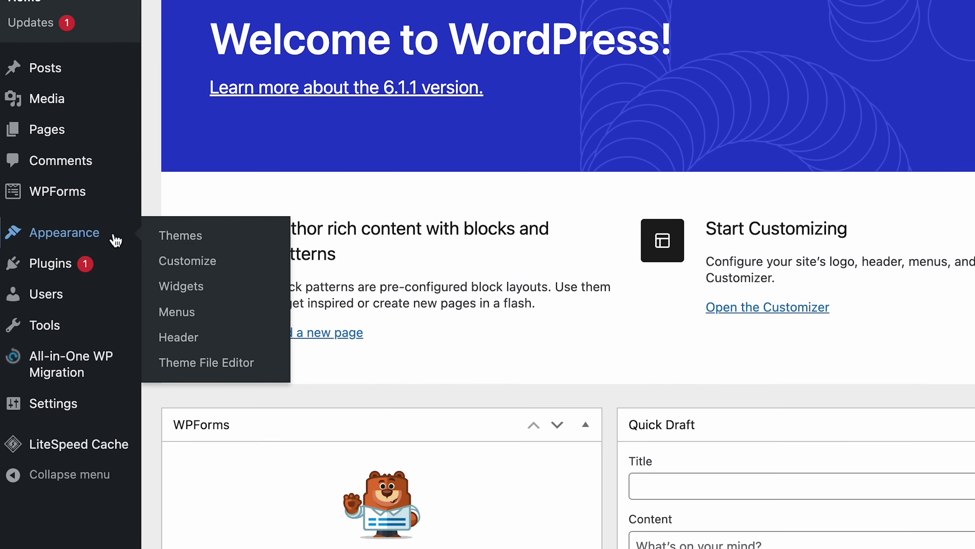
click(248, 348)
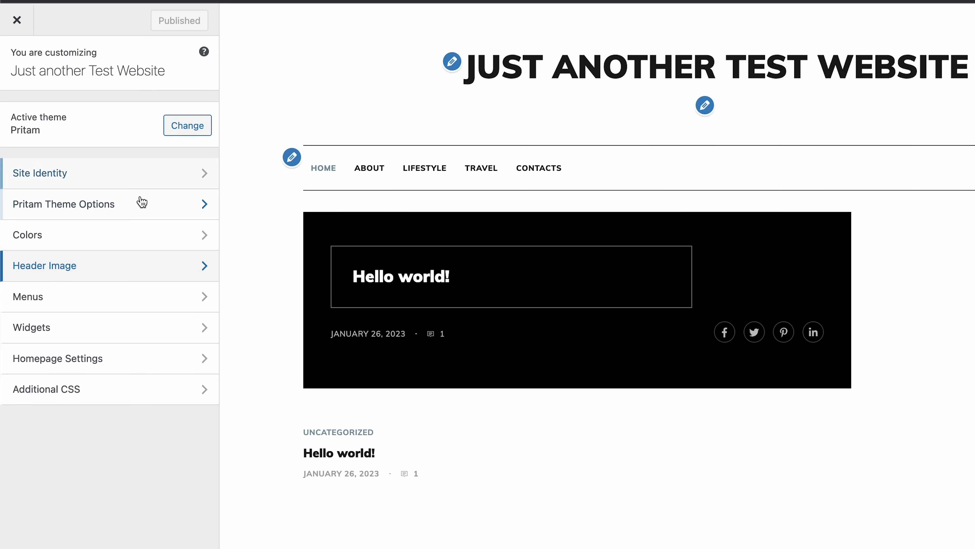
click(164, 185)
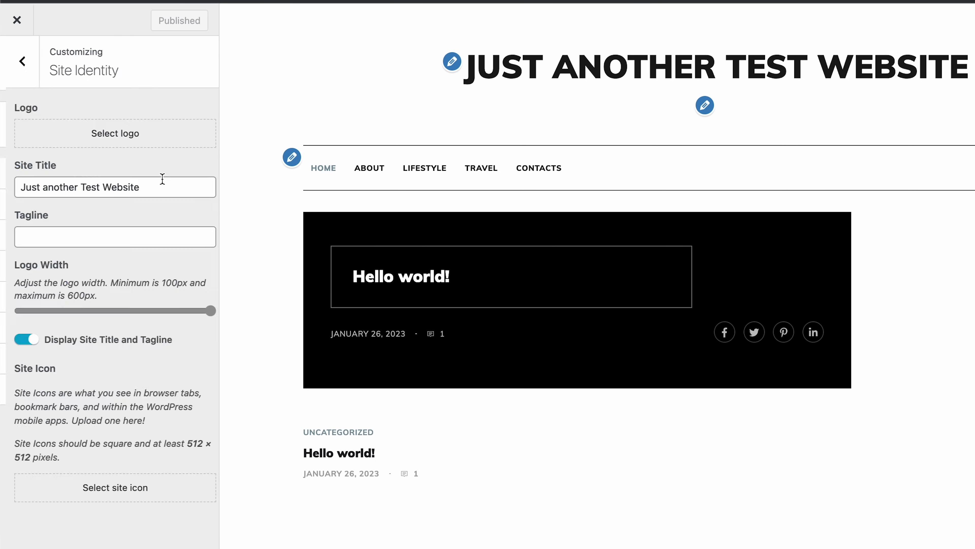
click(144, 239)
text(TAGLINE)
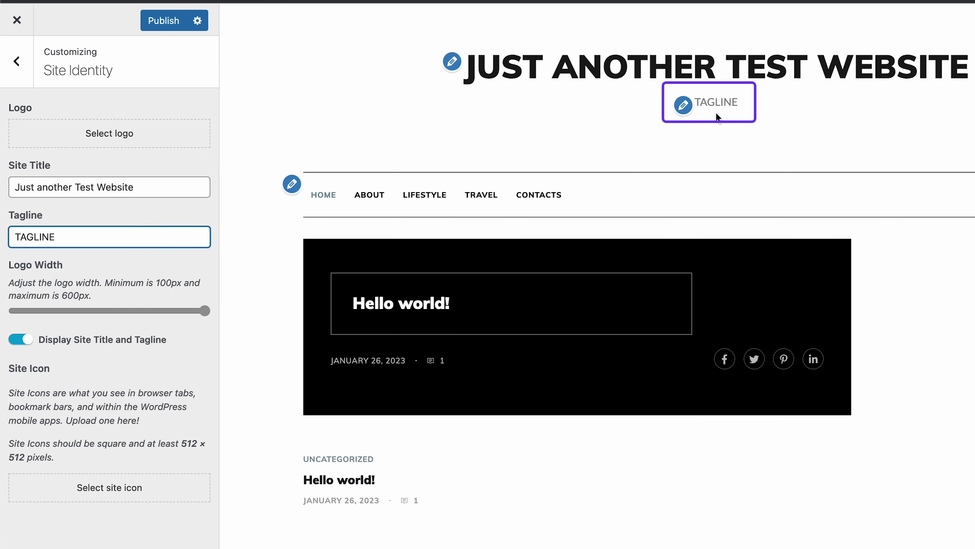
click(165, 28)
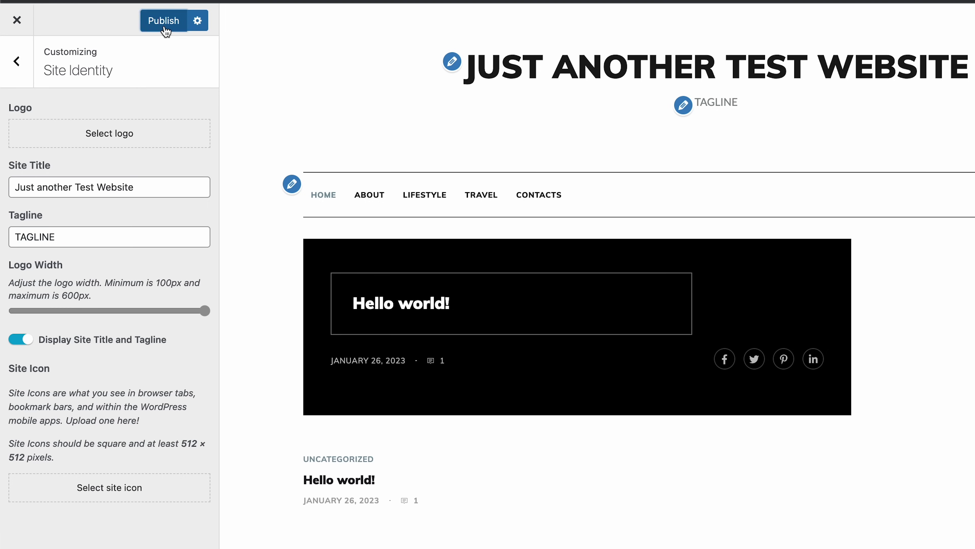
Step: Keep search enabled in Pritam Theme Options > Header Settings
click(19, 80)
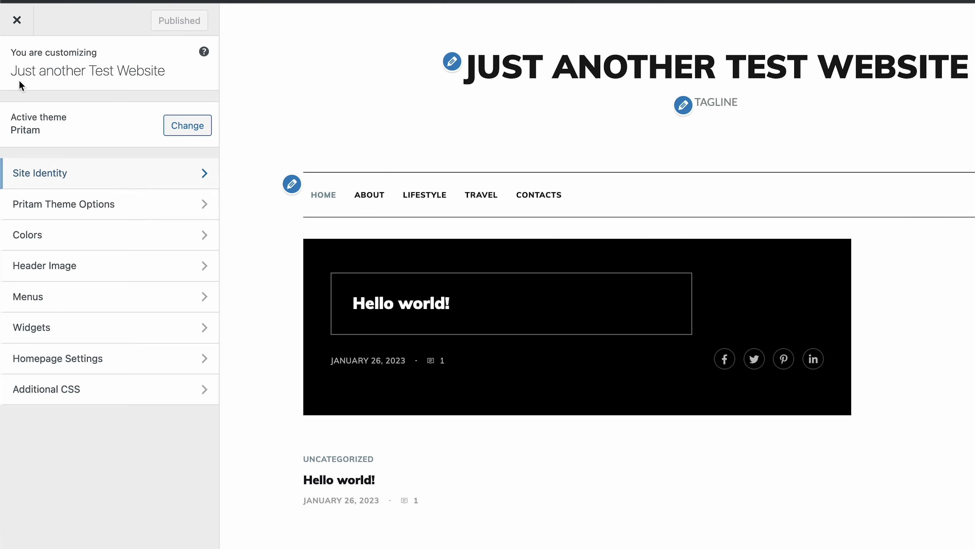
click(154, 203)
click(151, 119)
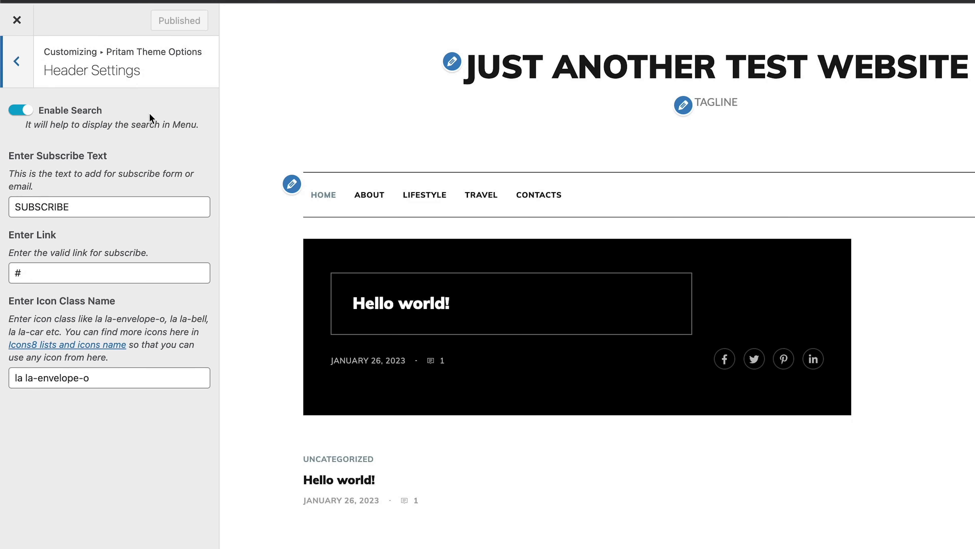
click(29, 114)
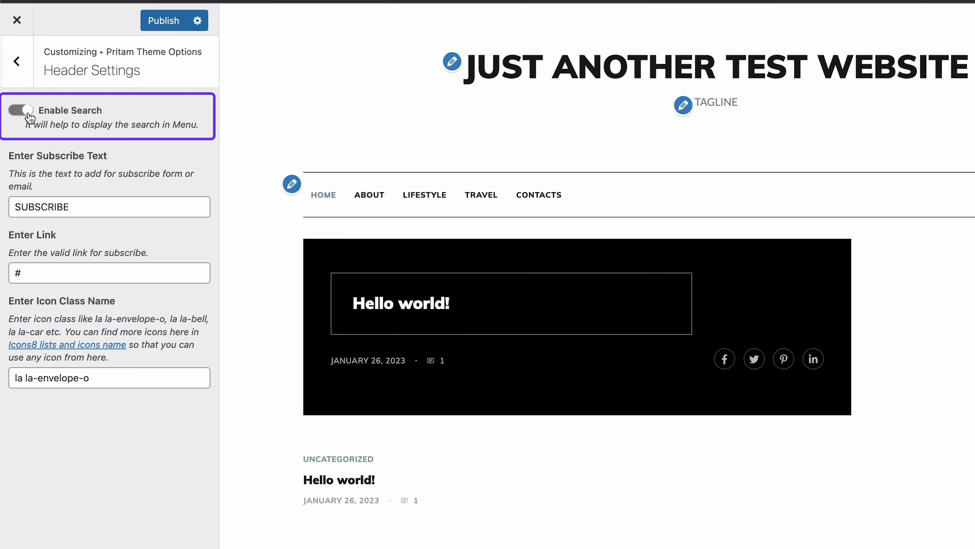
click(28, 114)
click(26, 79)
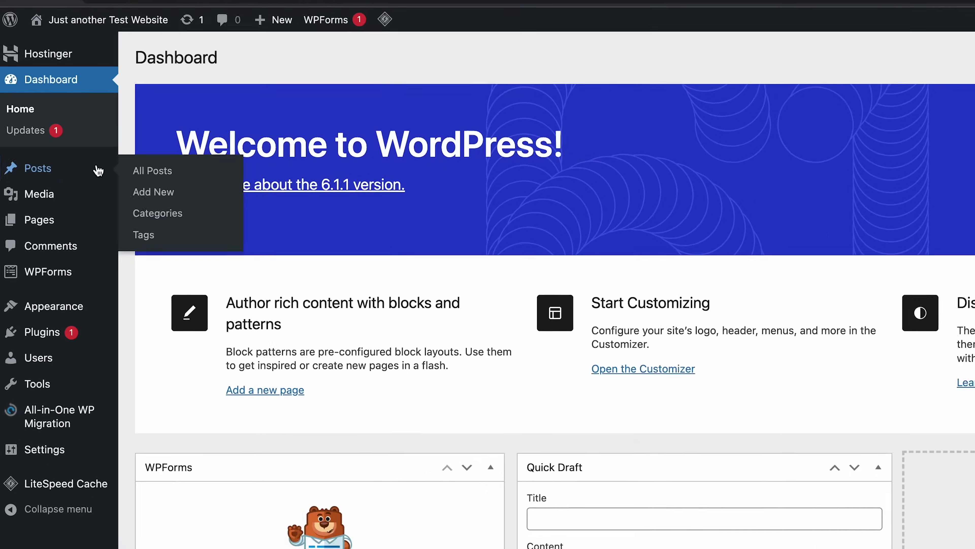
Step: Title the new post 'Title' and paste a Lorem ipsum paragraph into its body
click(258, 220)
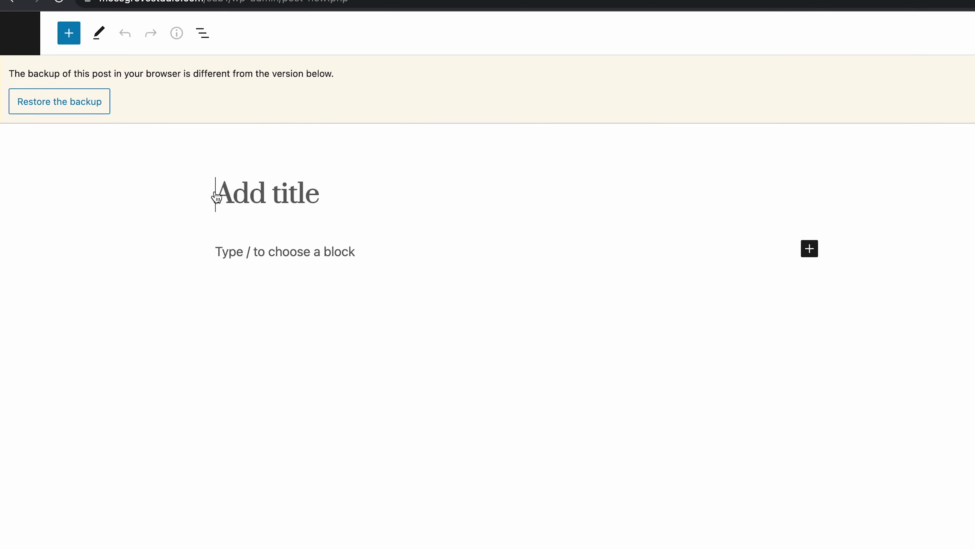
text(Title)
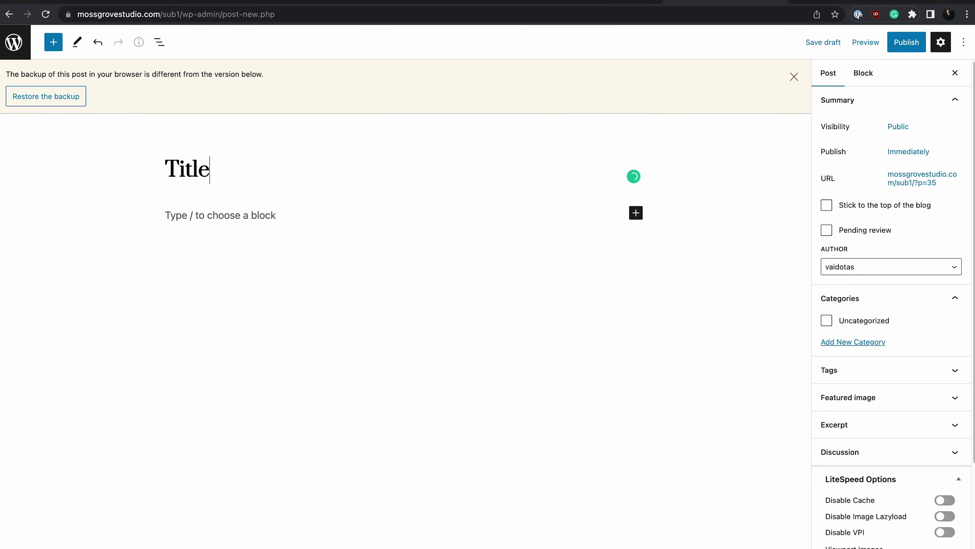
click(301, 214)
text(Lorem ipsum dolor sit amet, consectetur adipiscing elit, sed do eiusmod tempor incididunt ut labore et dolore magna aliqua. Ut enim ad minim veniam, quis nostrud exercitation ullamco laboris nisi ut aliquip ex ea commodo consequat. Duis aute irure dolor in reprehenderit in voluptate velit esse cillum dolore eu fugiat nulla pariatur. Excepteur sint occaecat cupidatat non proident, sunt in culpa qui officia deserunt mollit anim id est laborum.)
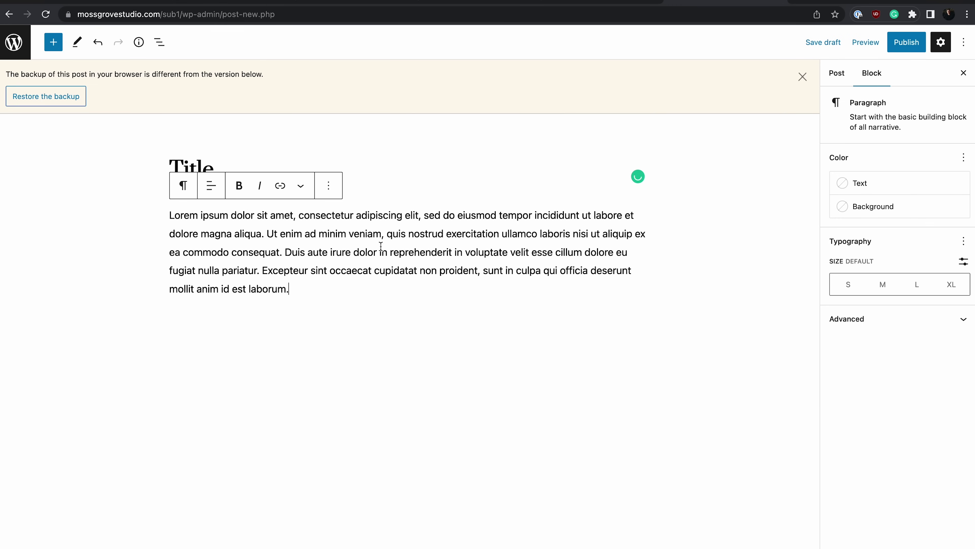
click(692, 325)
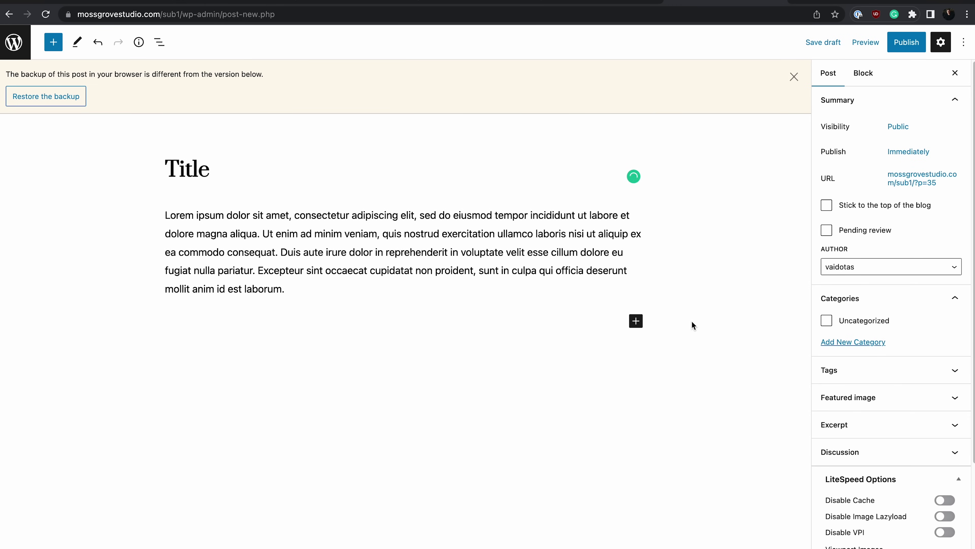
Step: Insert an Image block, a Heading block and an empty Paragraph block below the text
click(636, 322)
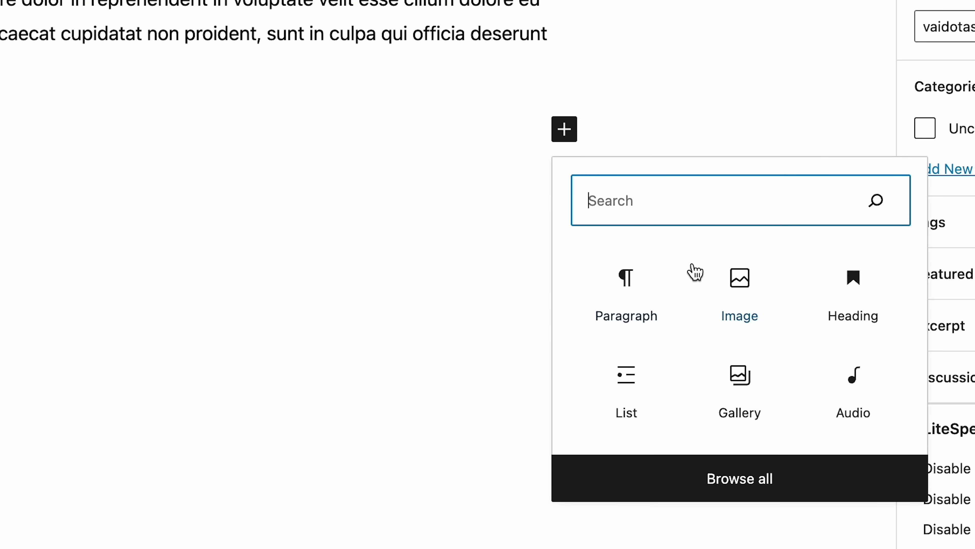
click(738, 331)
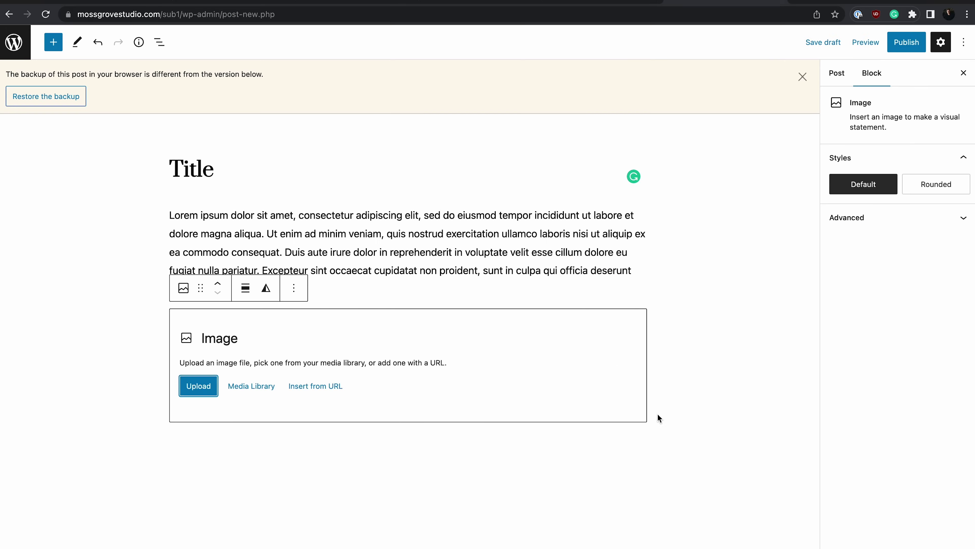
click(658, 418)
click(636, 445)
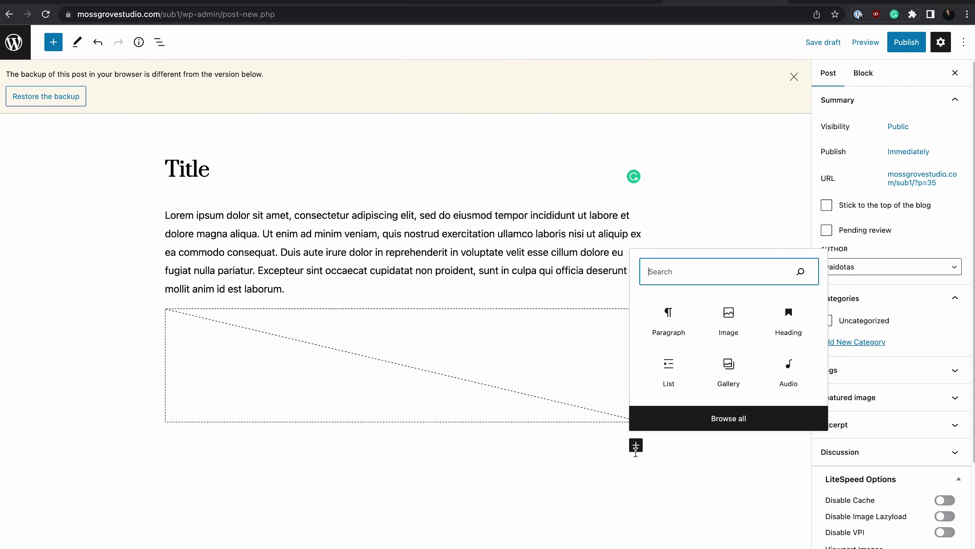
click(781, 323)
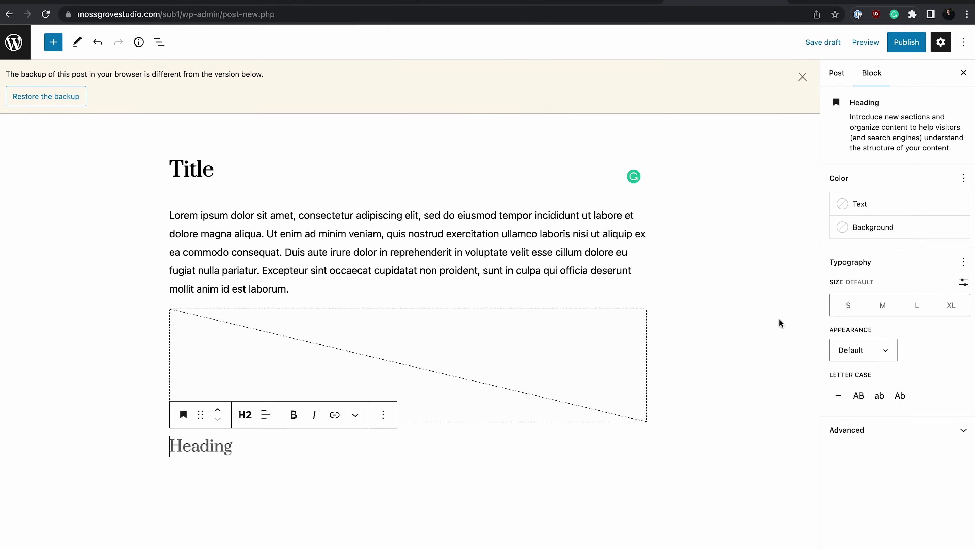
click(693, 397)
click(636, 479)
click(659, 361)
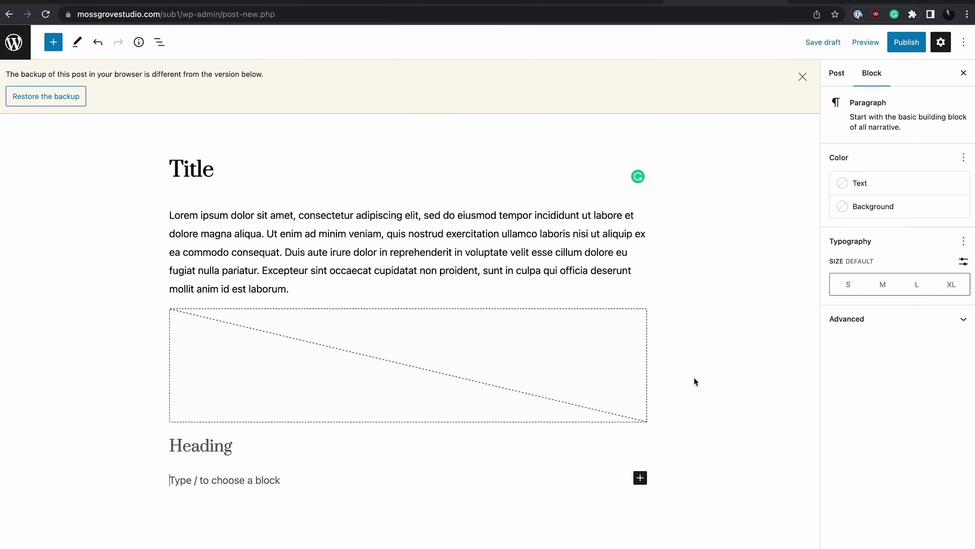
click(843, 77)
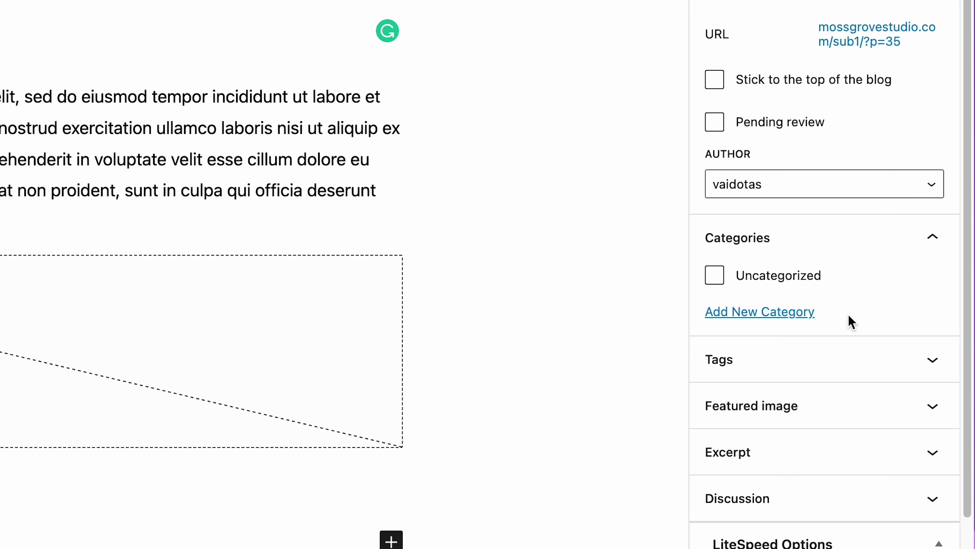
Step: Create the Lifestyle and Travel categories in the Categories panel, ticking both for the post
click(802, 315)
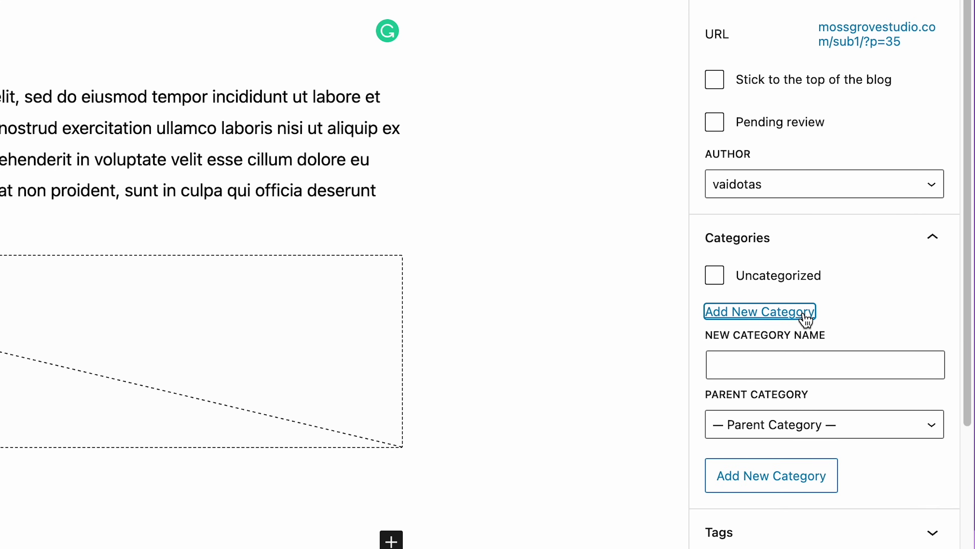
click(790, 356)
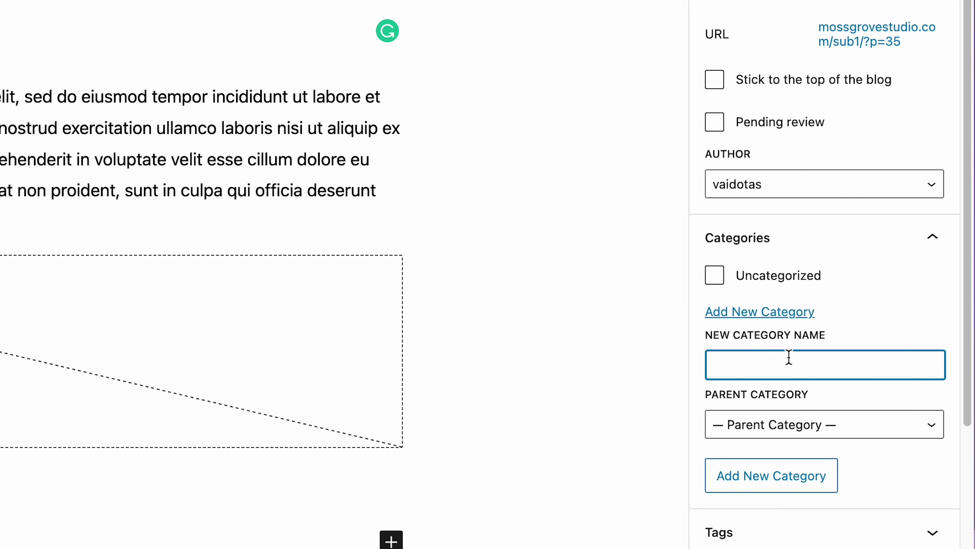
text(Lifestyle)
click(822, 486)
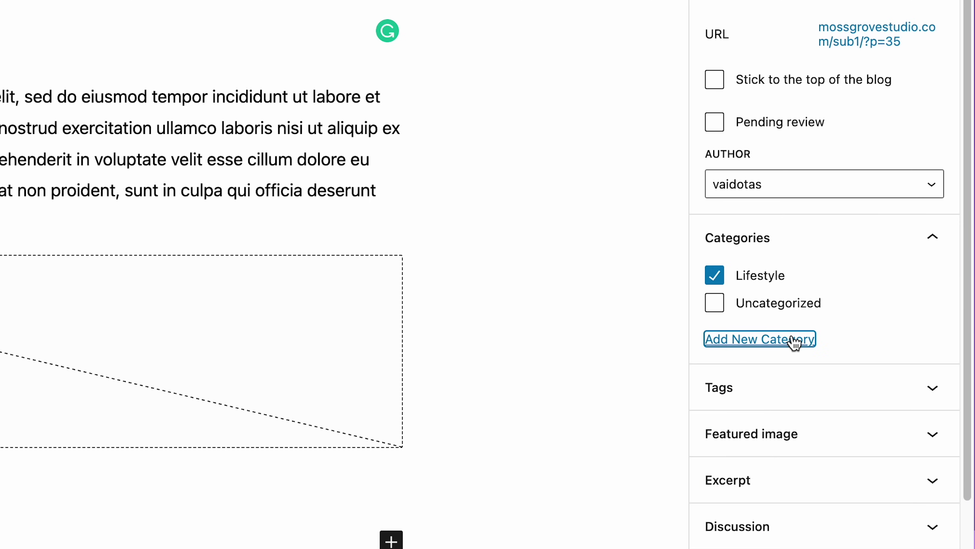
click(772, 343)
click(762, 385)
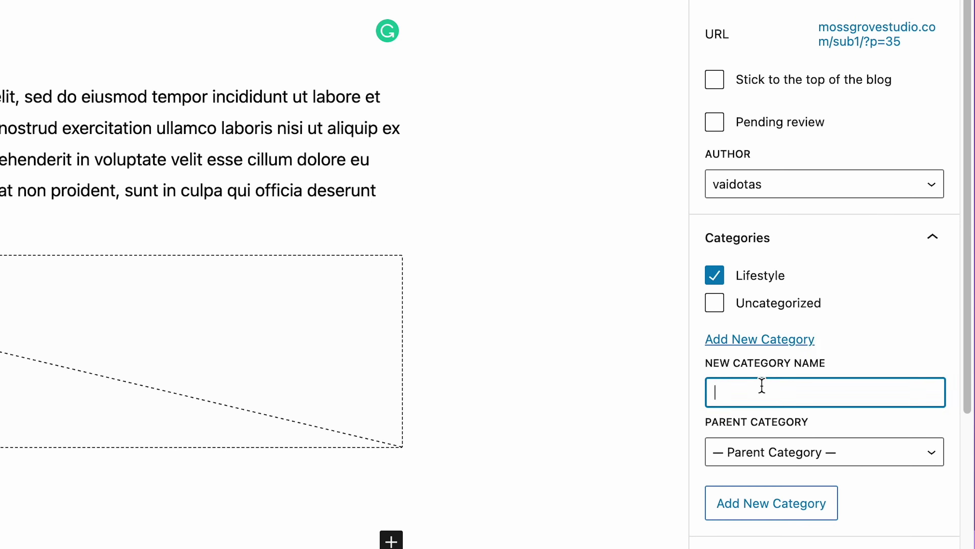
text(Travel)
click(791, 506)
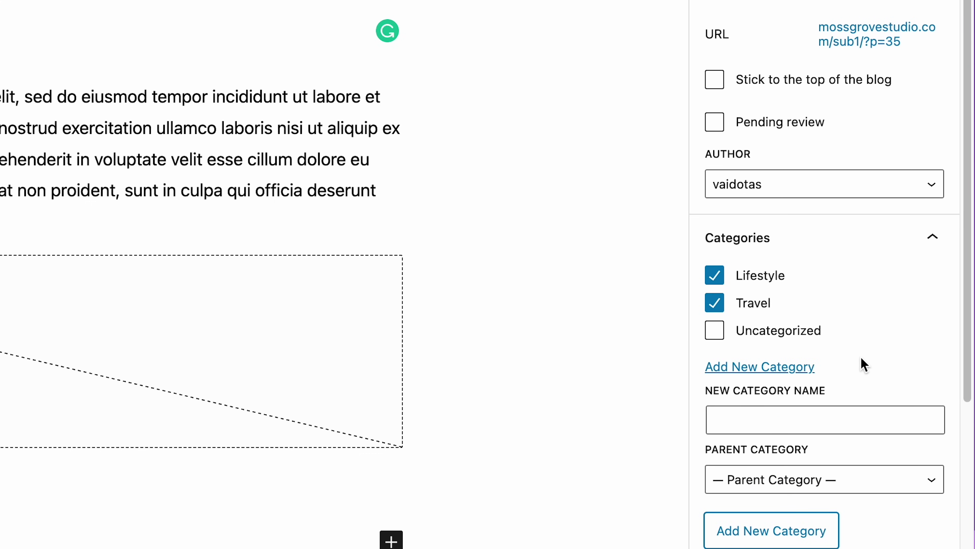
scroll(864, 365, down, 7)
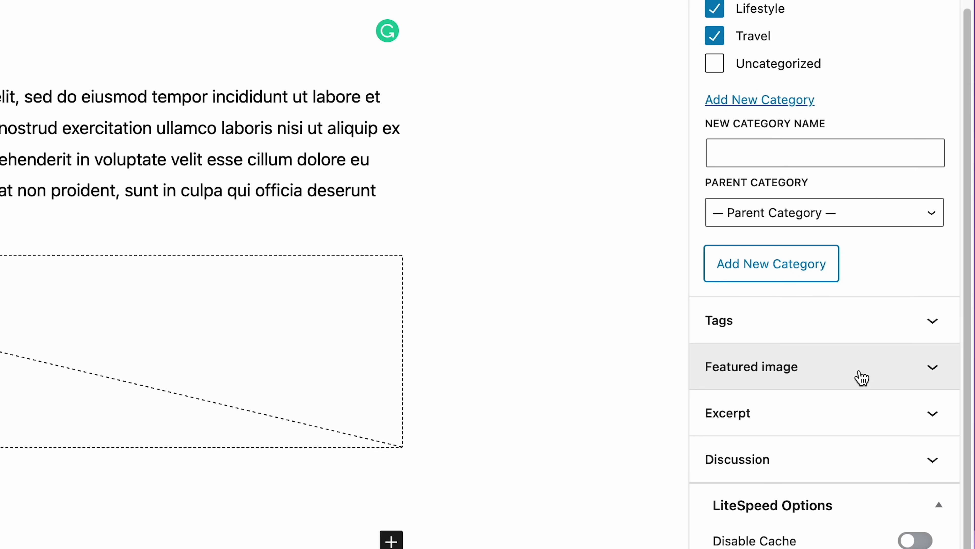
Step: Set 112-scaled.jpg, the sunny room photo, as the post's featured image
click(862, 378)
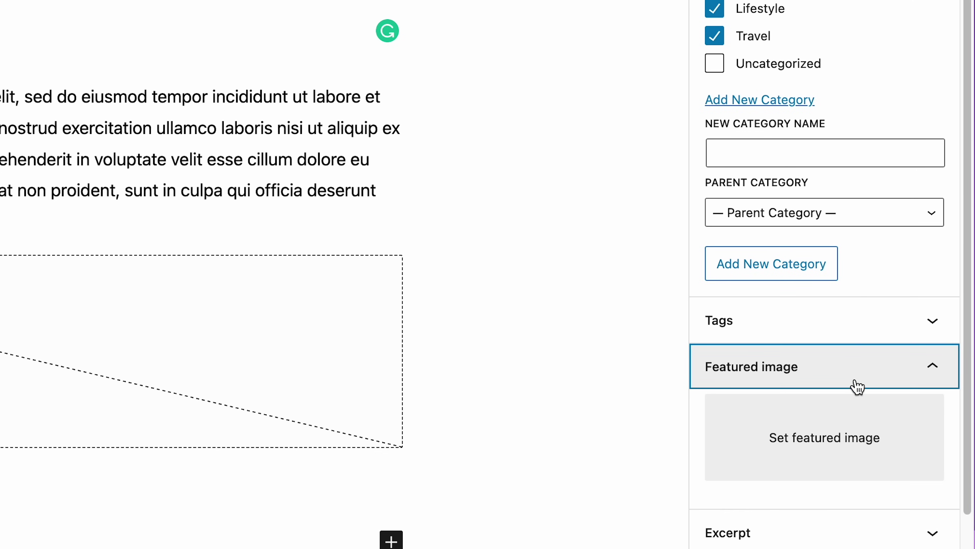
click(806, 442)
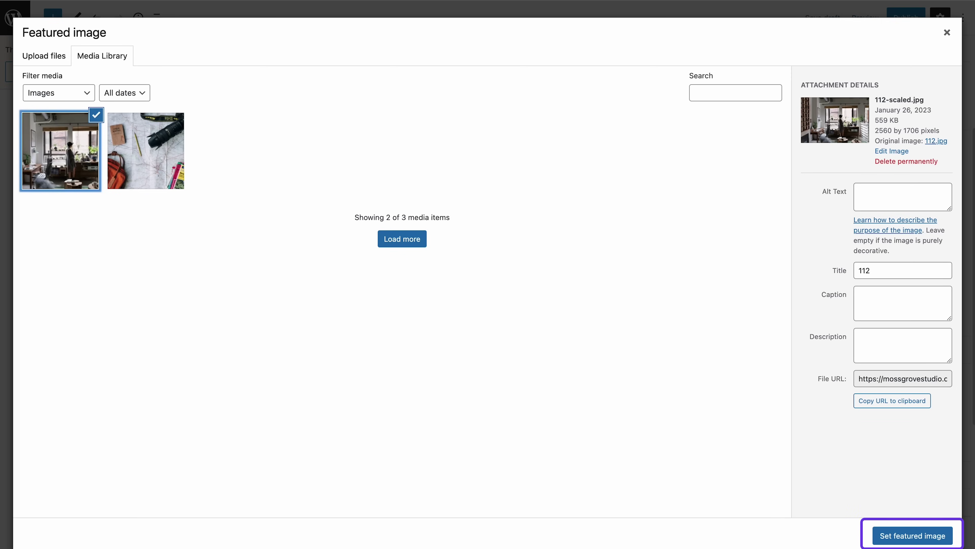
click(926, 536)
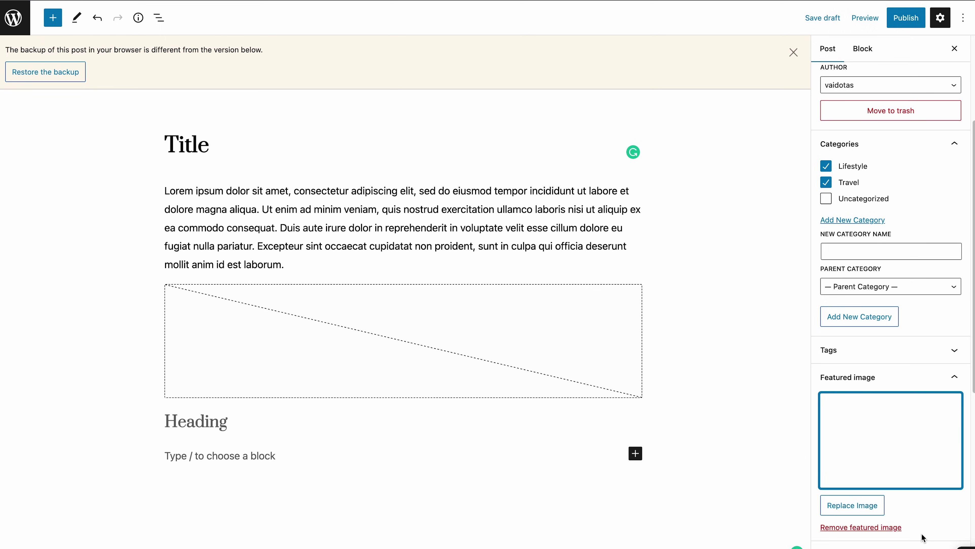
Step: Publish the post 'Title' and view its live page
scroll(925, 510, up, 1)
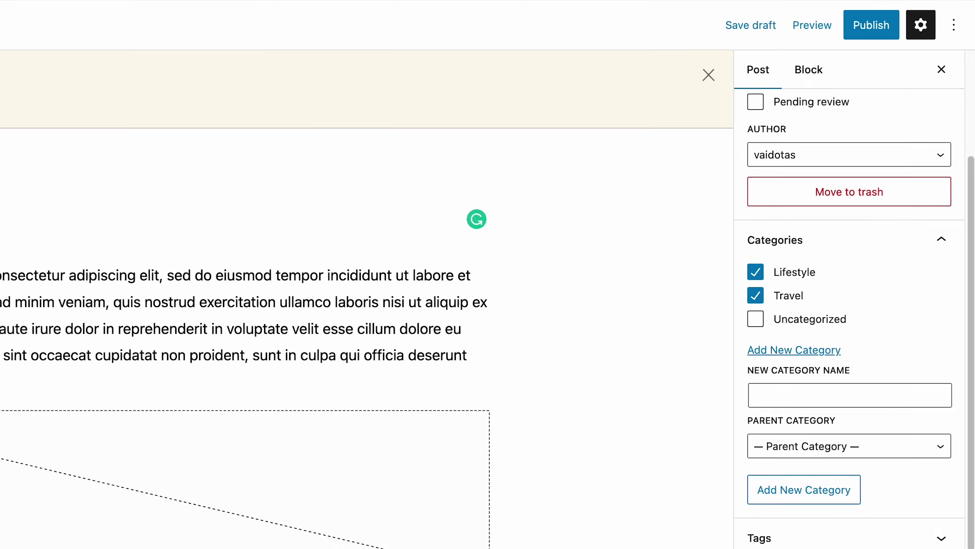
click(905, 21)
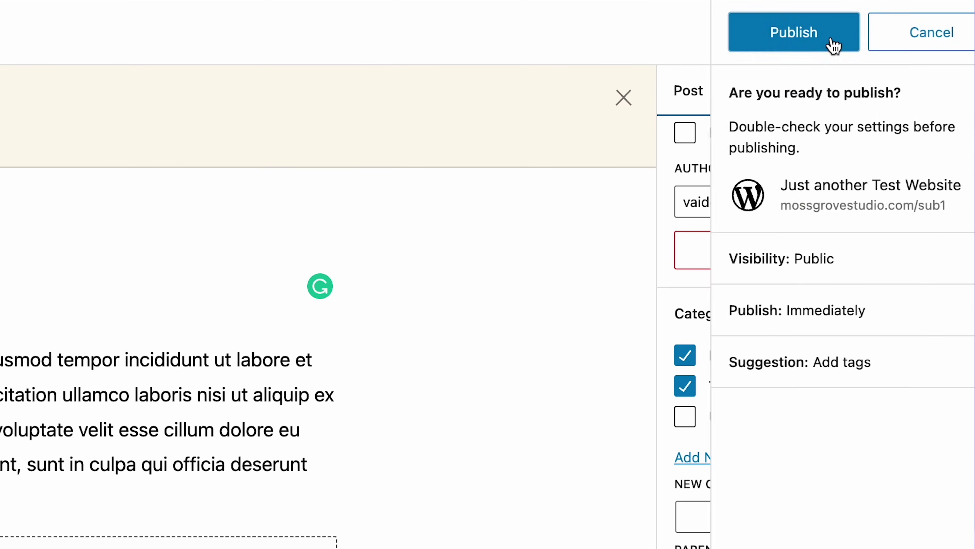
click(800, 38)
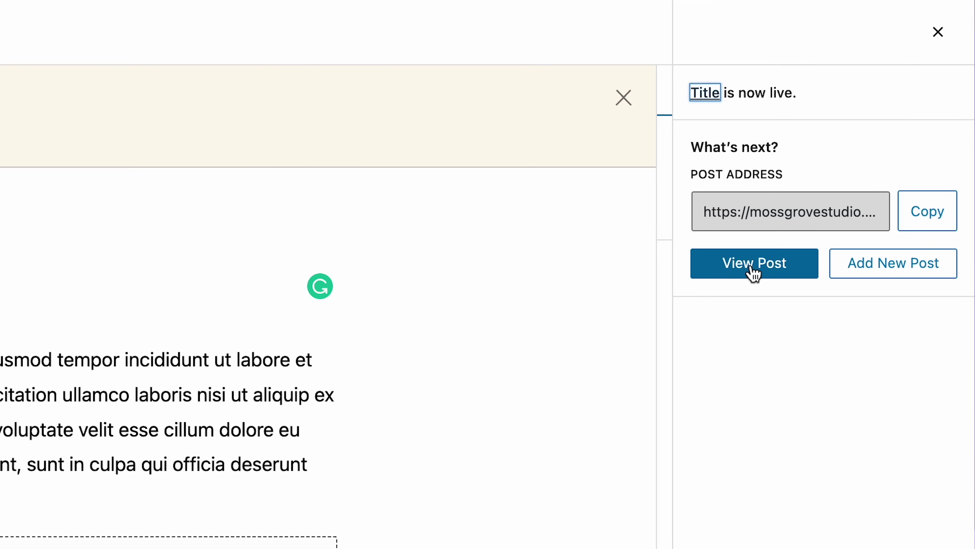
click(753, 265)
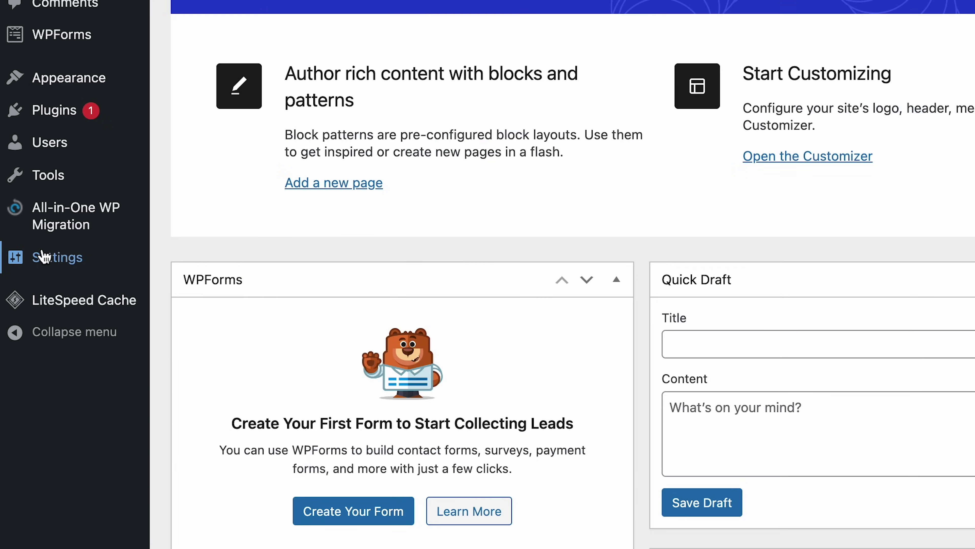
Step: Switch permalinks to the Post name structure (/%postname%/)
mouse_move(50, 258)
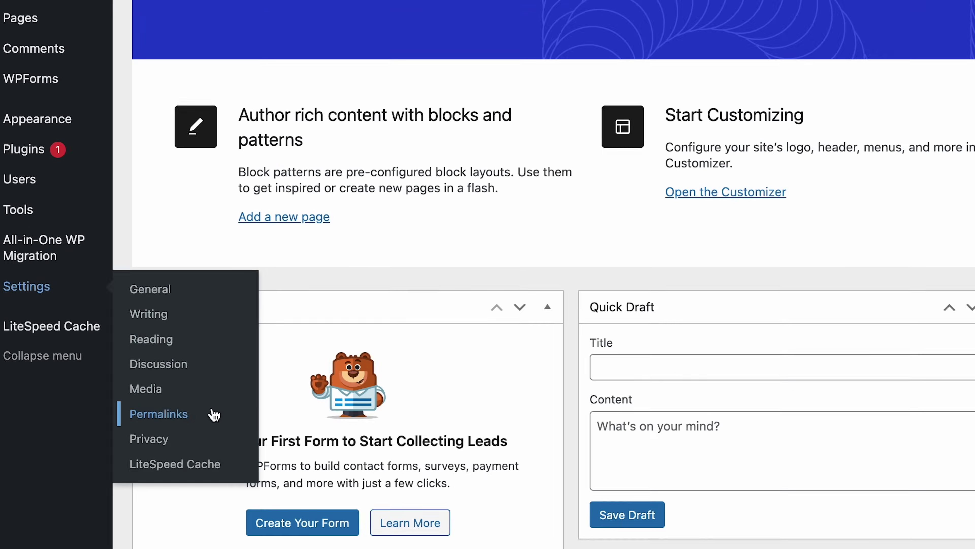
click(259, 395)
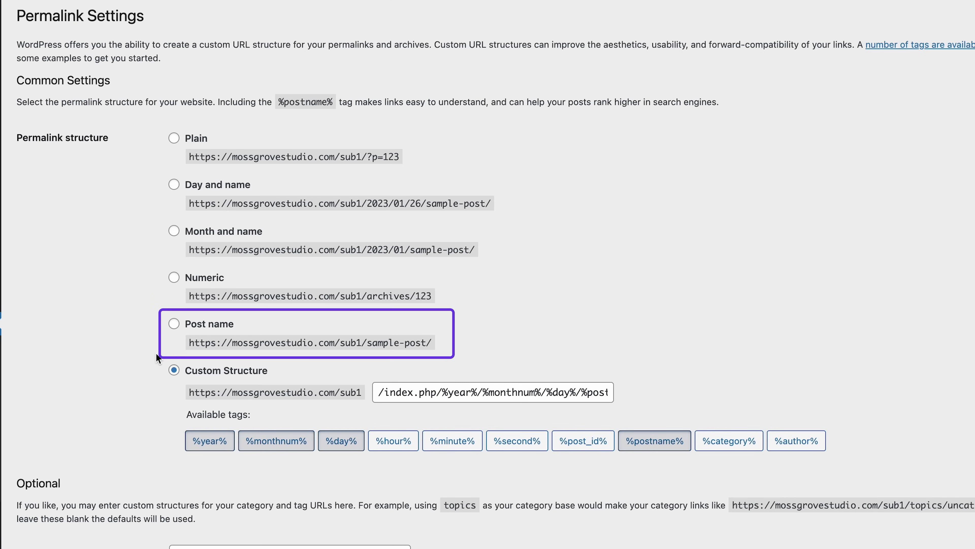
click(175, 325)
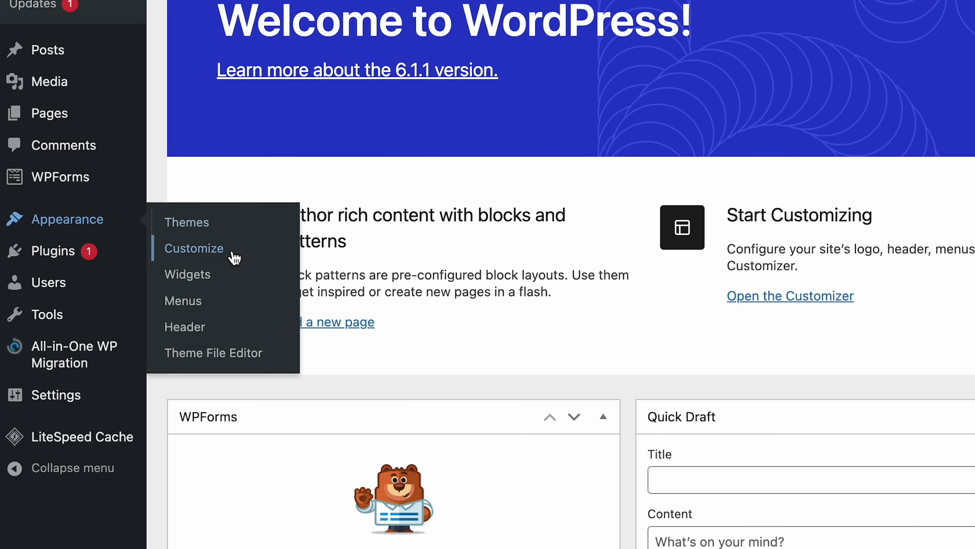
Step: Choose the green V image as the site icon in Site Identity and publish it
click(266, 255)
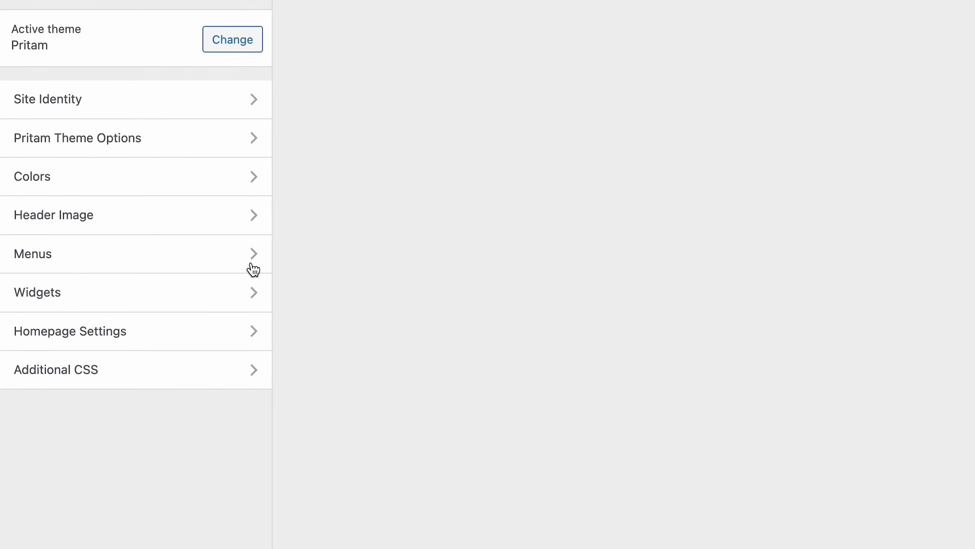
click(193, 156)
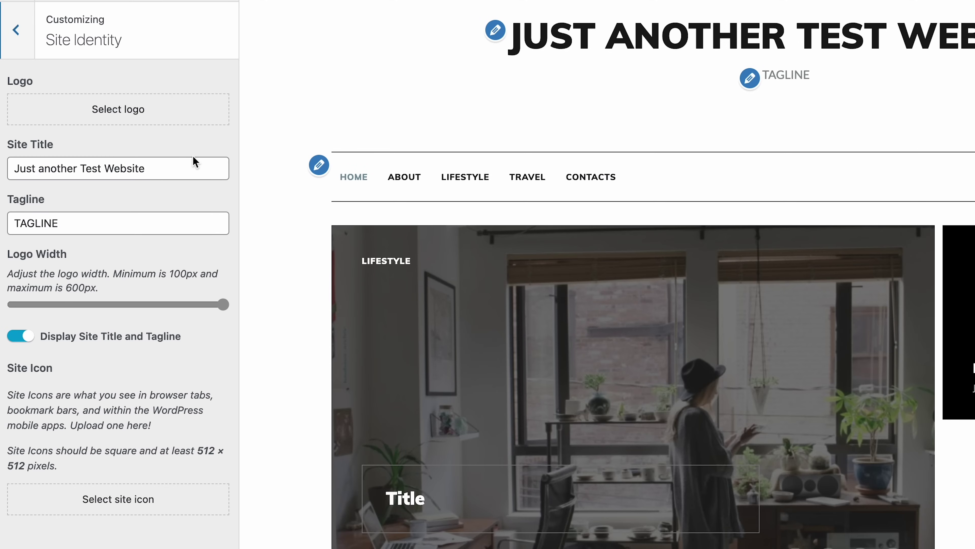
click(182, 496)
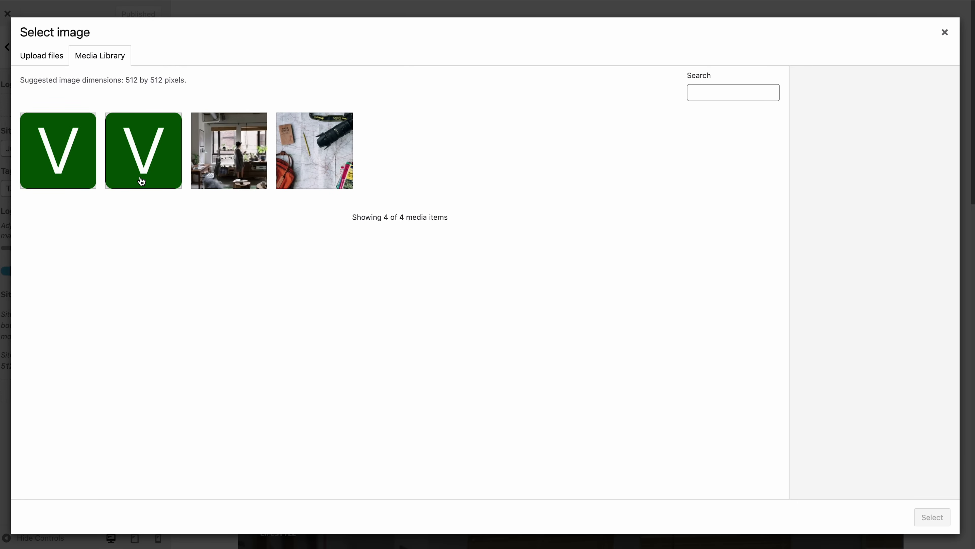
click(142, 181)
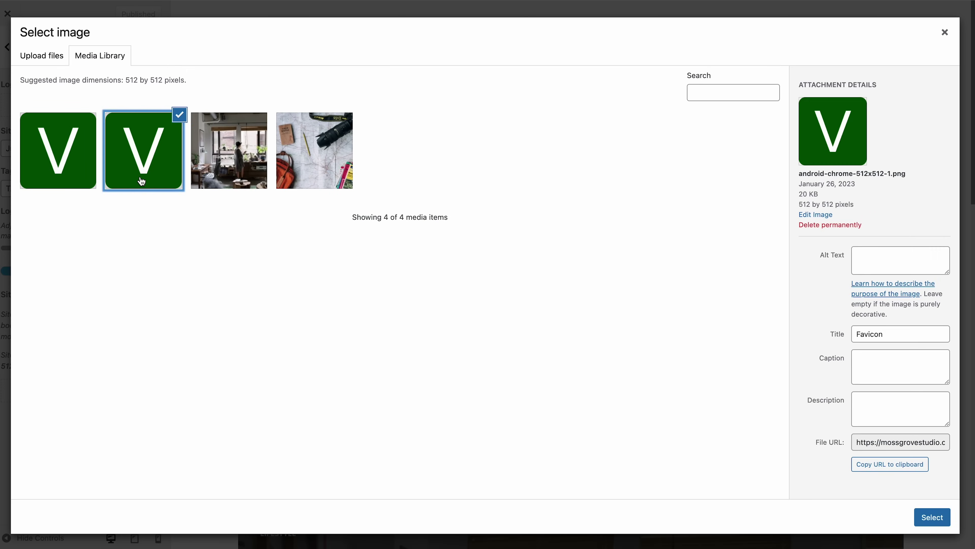
click(937, 517)
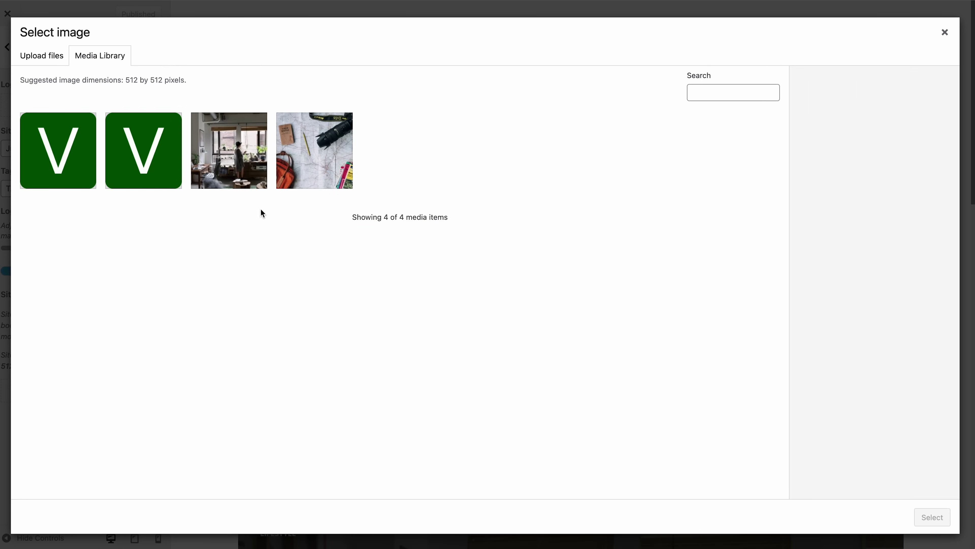
click(129, 18)
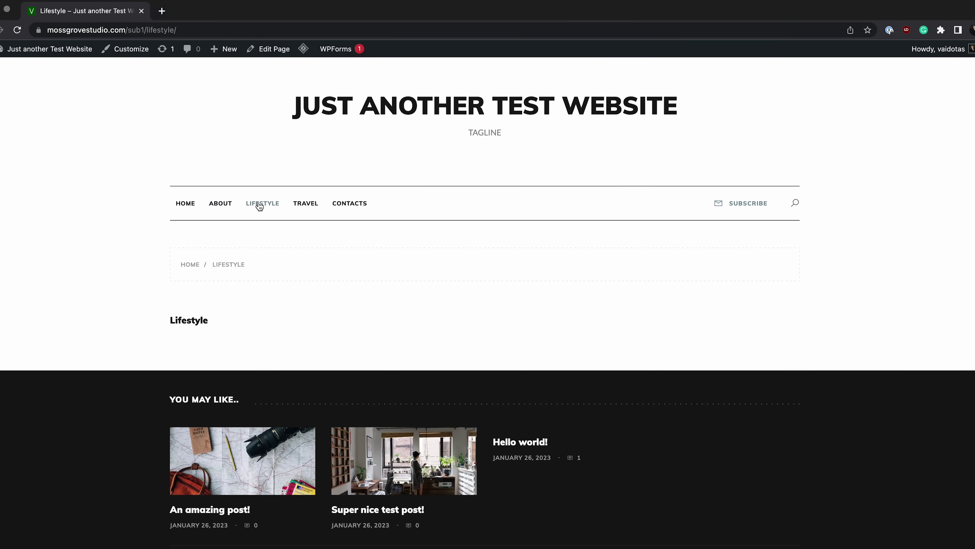
Step: Open the Travel page, then narrow and widen the browser window to watch the layout reflow
click(305, 206)
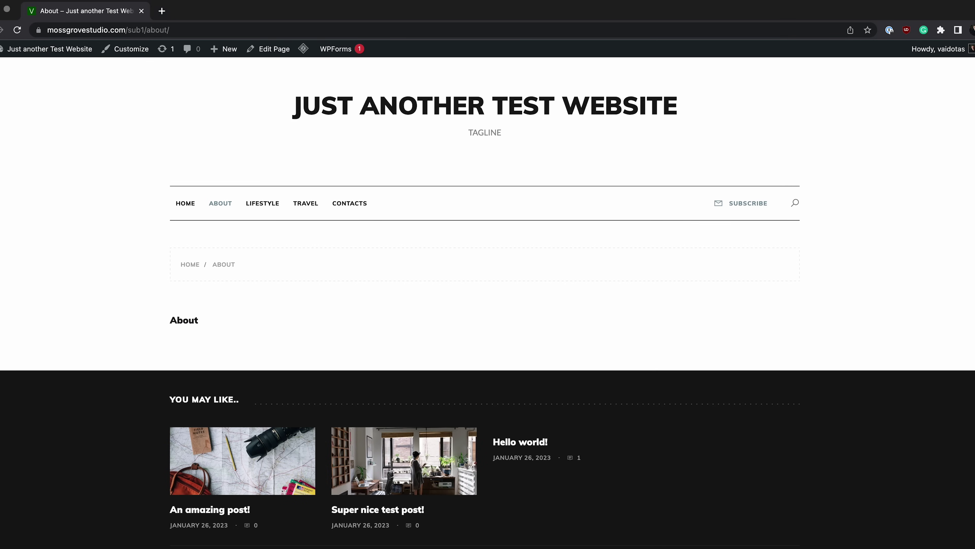
key(ctrl+super+f)
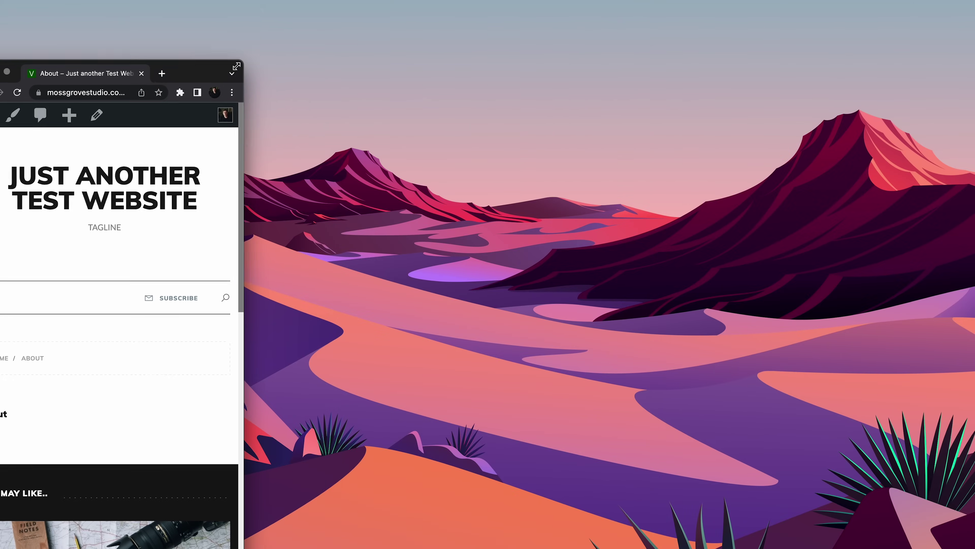
drag(237, 66, 731, 12)
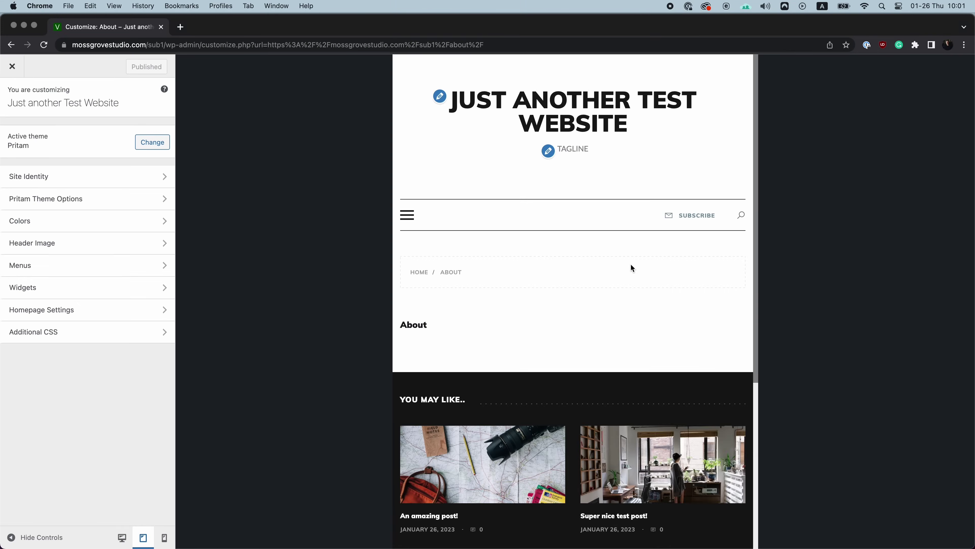
Step: Open and close the About page's collapsed navigation menu at tablet width
scroll(632, 267, down, 5)
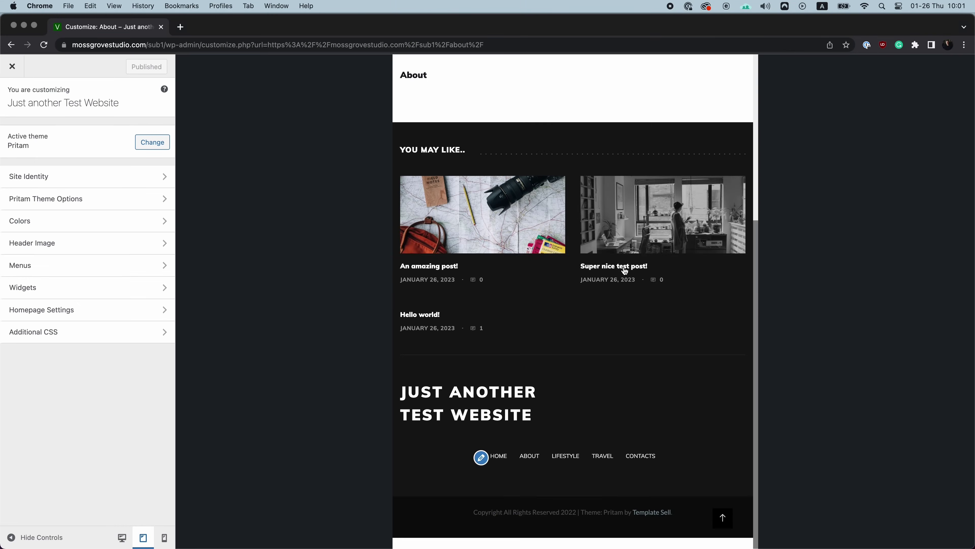
scroll(402, 163, up, 3)
click(402, 163)
click(404, 218)
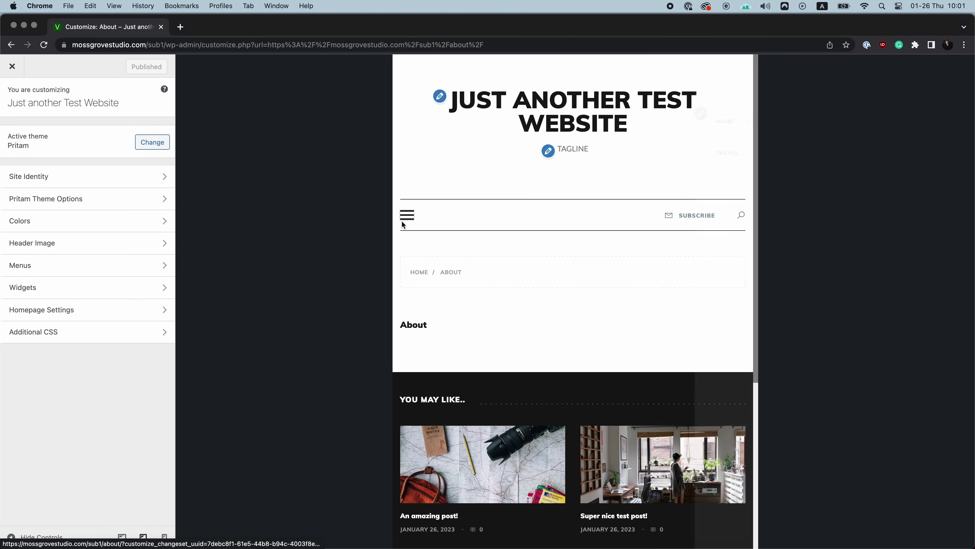
Step: Switch to the phone preview, expand the collapsed menu and go to Contacts
click(165, 537)
scroll(557, 365, down, 5)
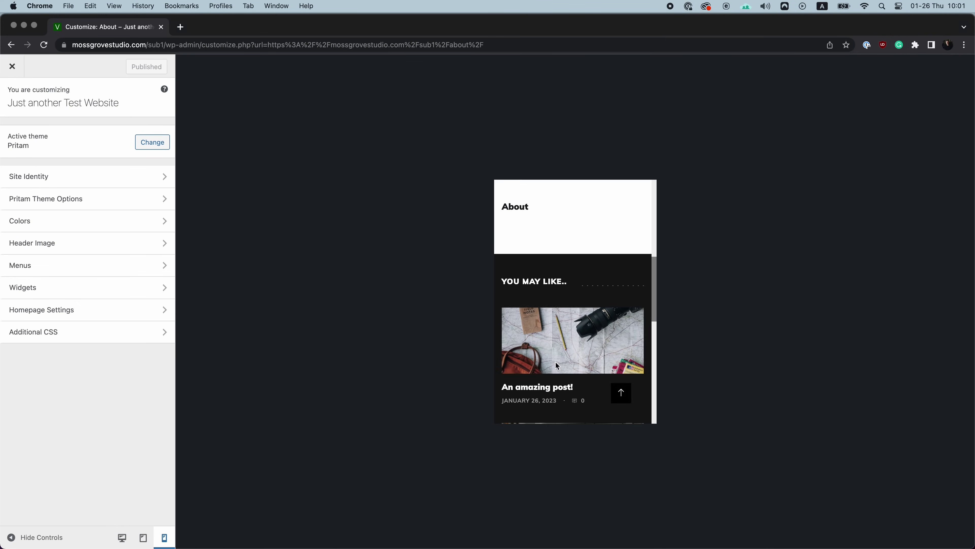
scroll(538, 345, up, 3)
click(507, 337)
click(530, 331)
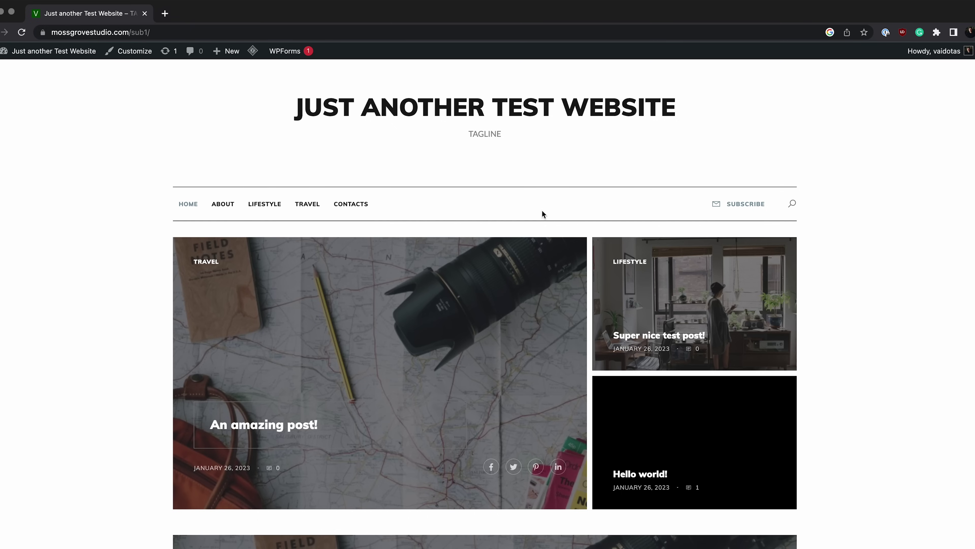
Step: Emulate a Pixel 5 screen (393 × 851) in Chrome DevTools device mode
right_click(542, 184)
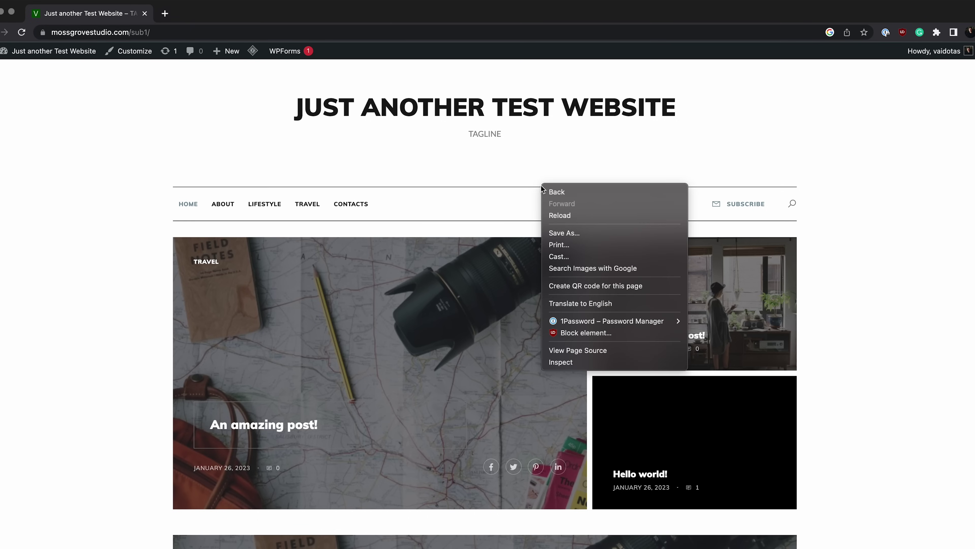
click(581, 362)
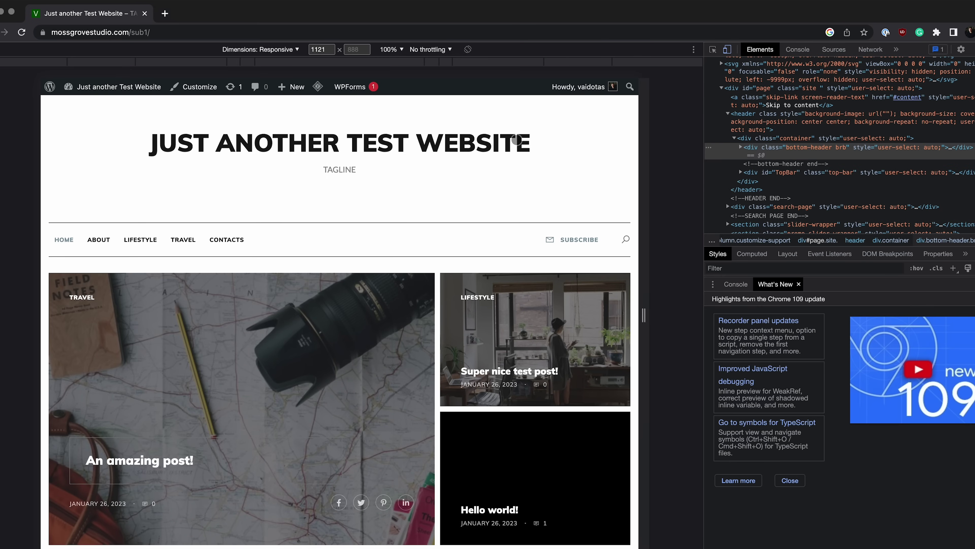
click(298, 51)
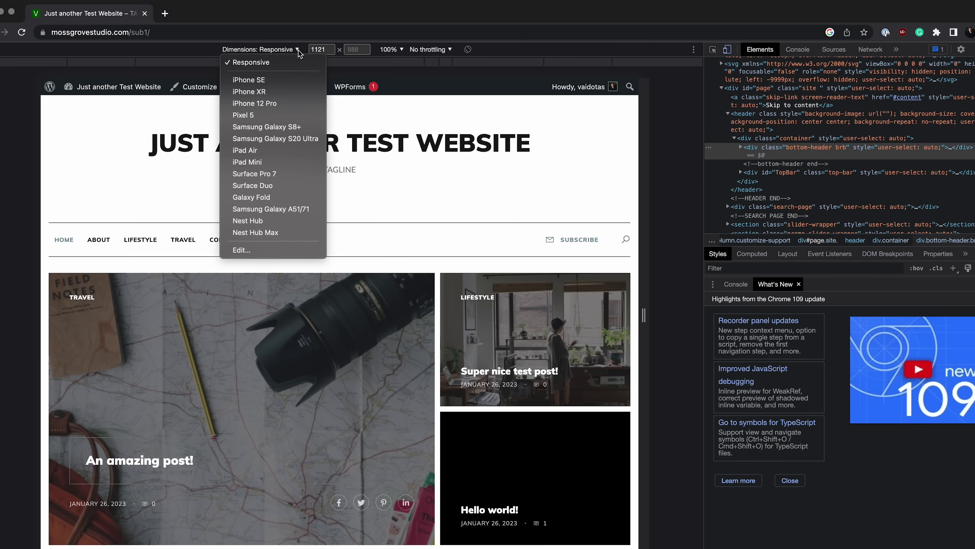
click(277, 115)
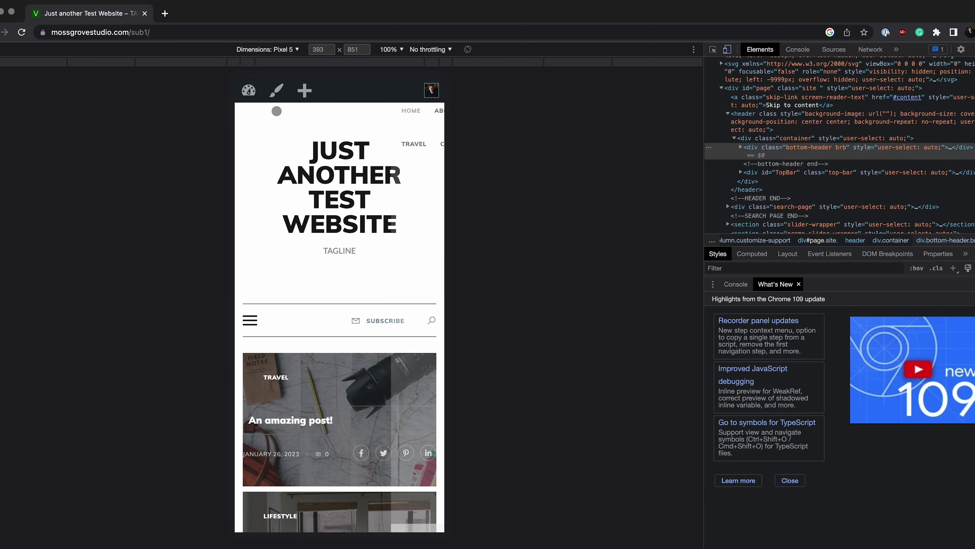